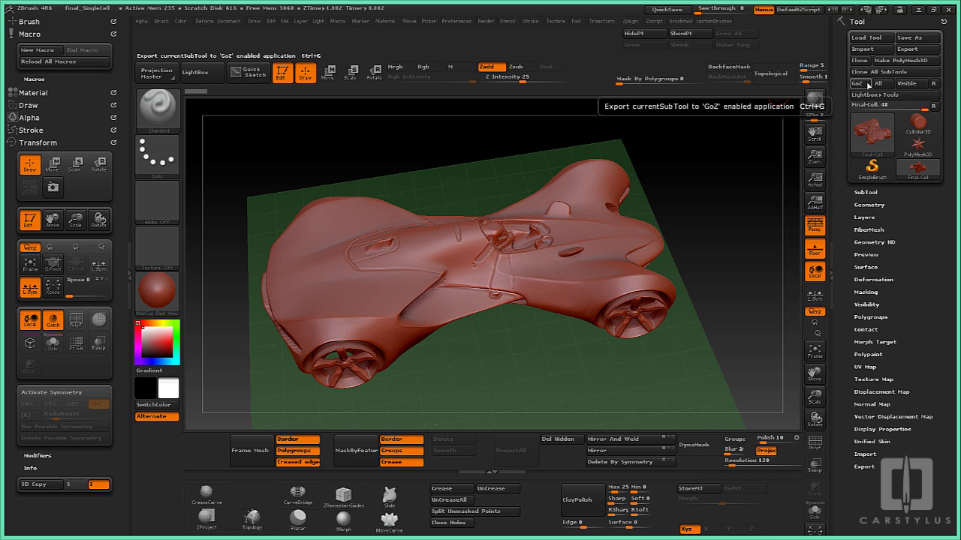
Step: Send all of the car's ZBrush subtools to Maya with GoZ All, continuing past the GoZ notice
left_click(879, 83)
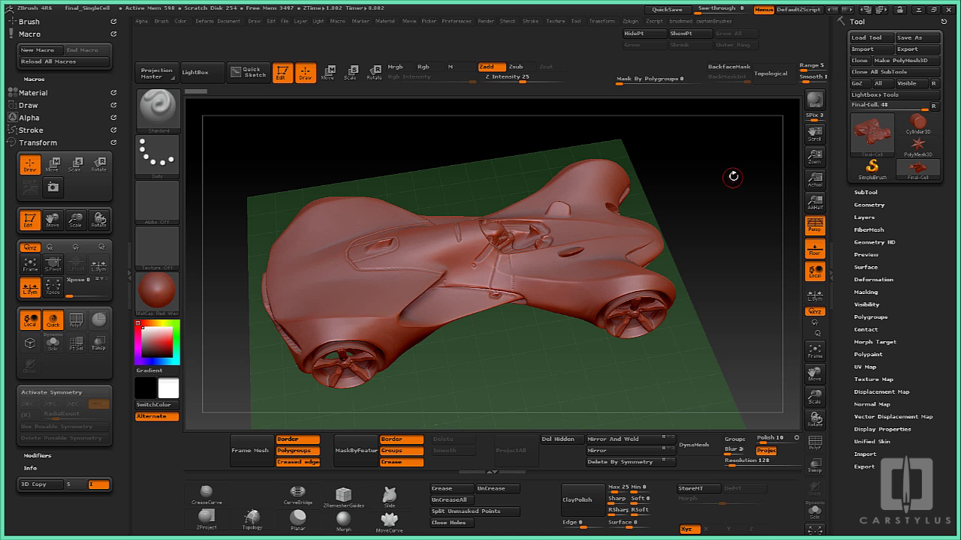
left_click(860, 83)
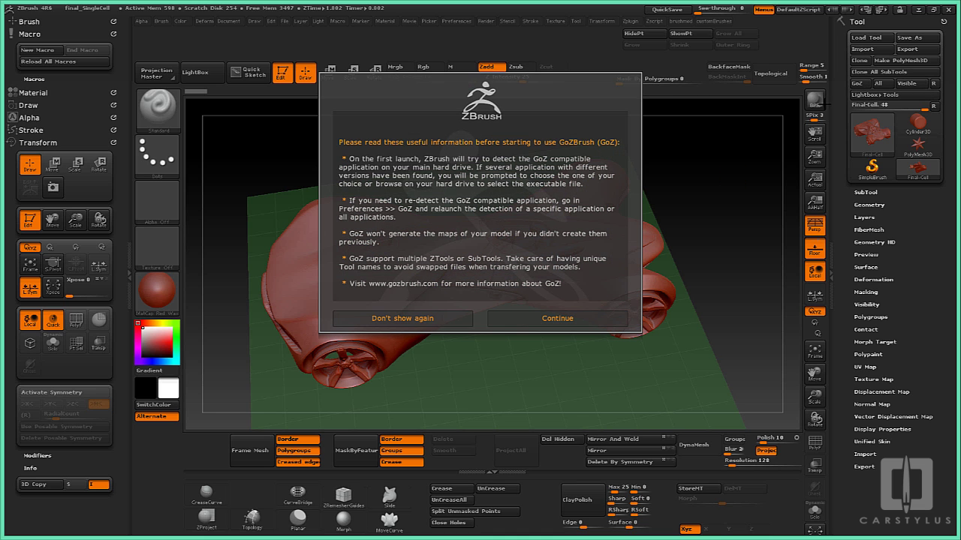
left_click(569, 318)
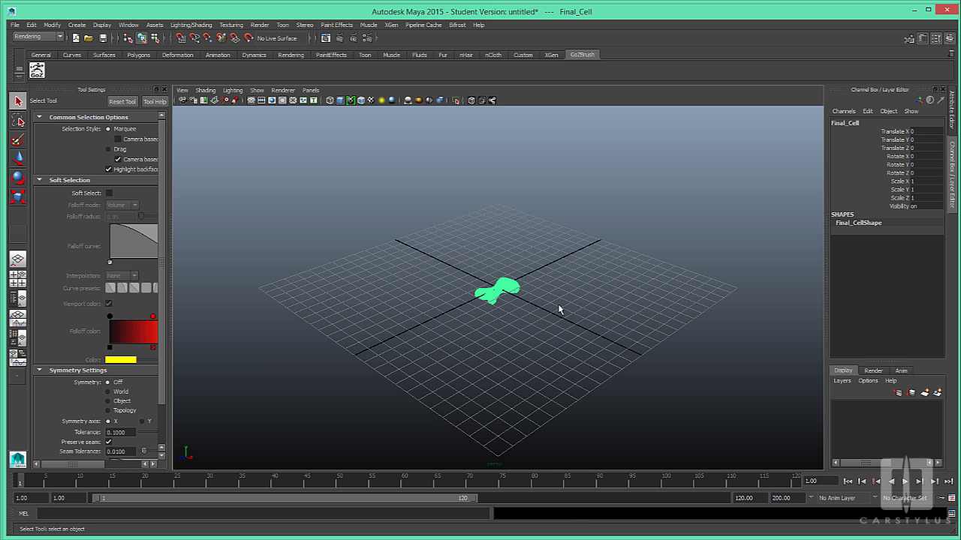
Step: Deselect the imported Final_Cell mesh and orbit around the car to inspect body, cockpit and wheels
left_click_drag(652, 321, 626, 332)
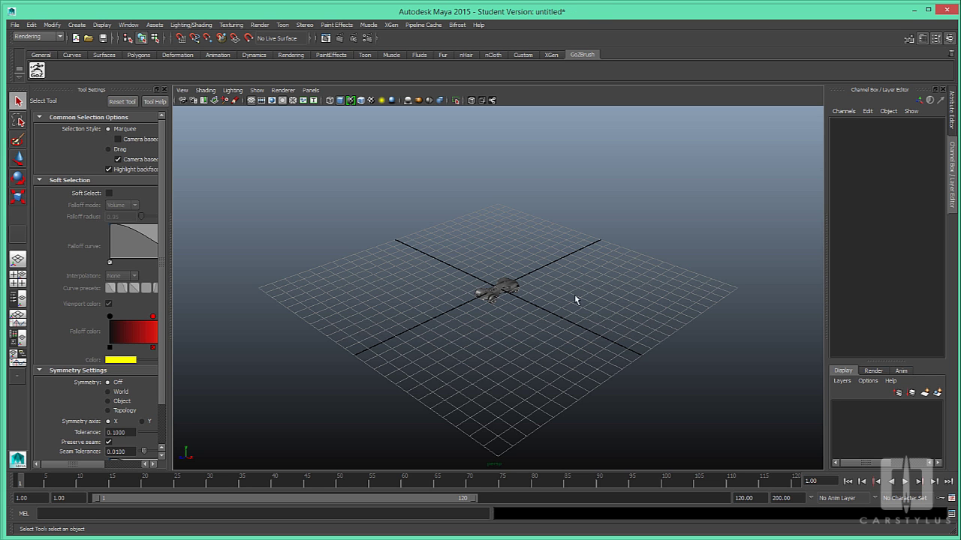
left_click_drag(586, 306, 569, 350, "alt")
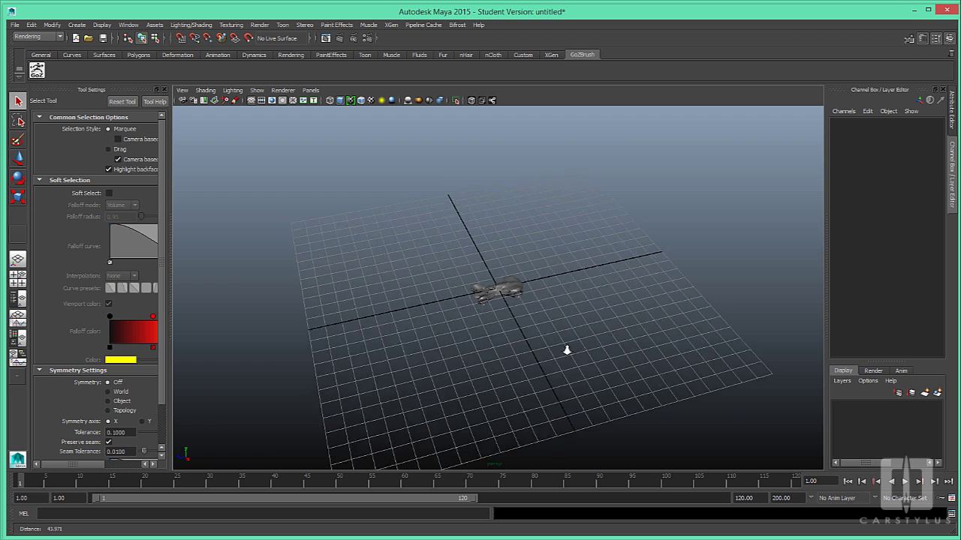
right_click_drag(568, 350, 631, 448, "alt")
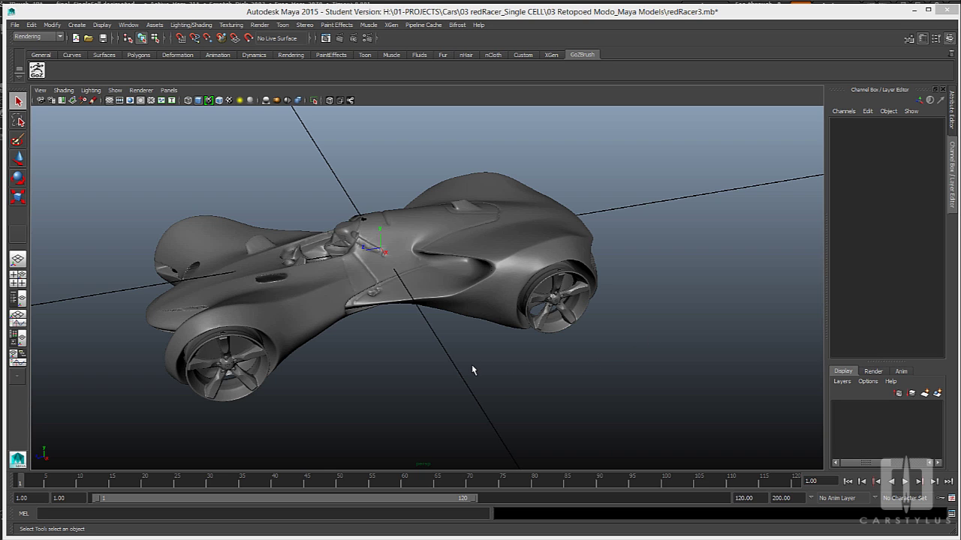
left_click_drag(473, 370, 460, 357, "alt")
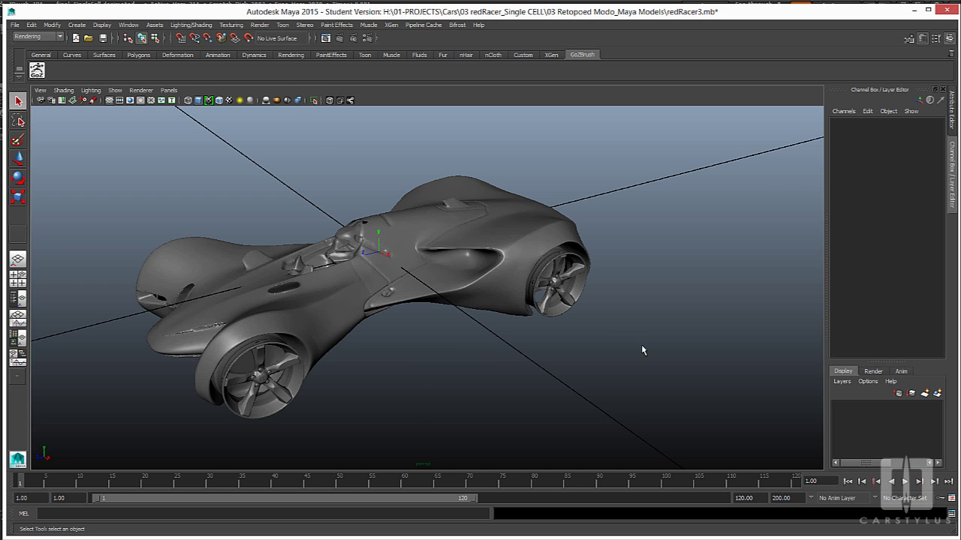
left_click_drag(641, 350, 611, 352, "alt")
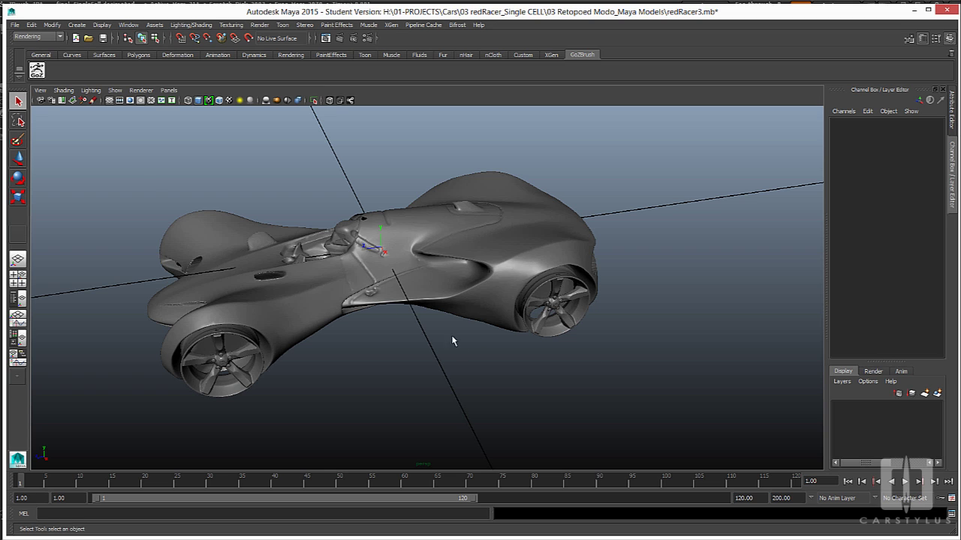
left_click(130, 25)
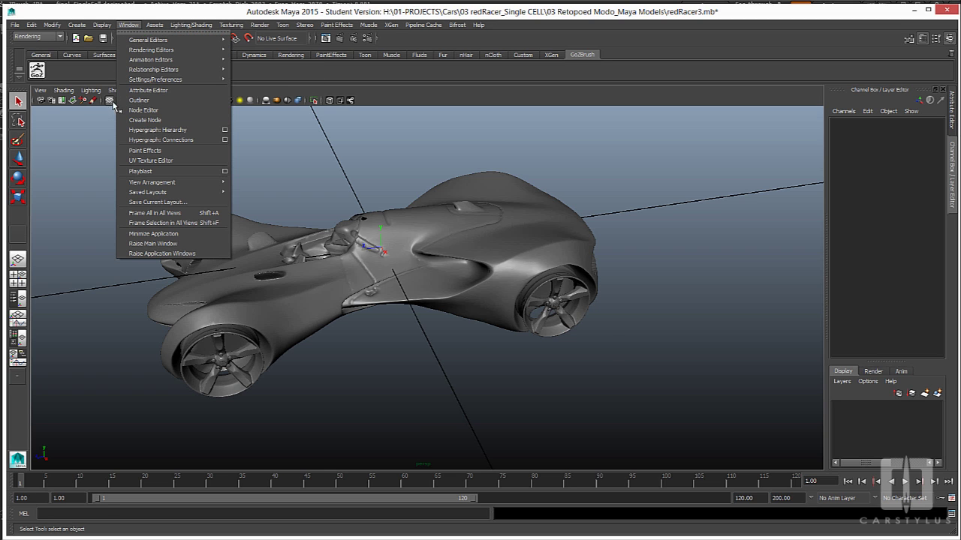
mouse_move(146, 80)
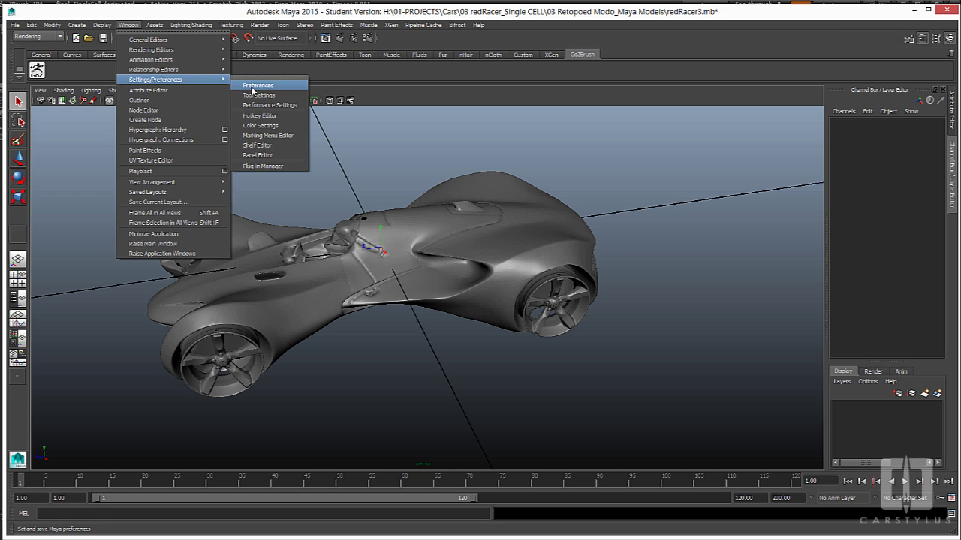
left_click(256, 86)
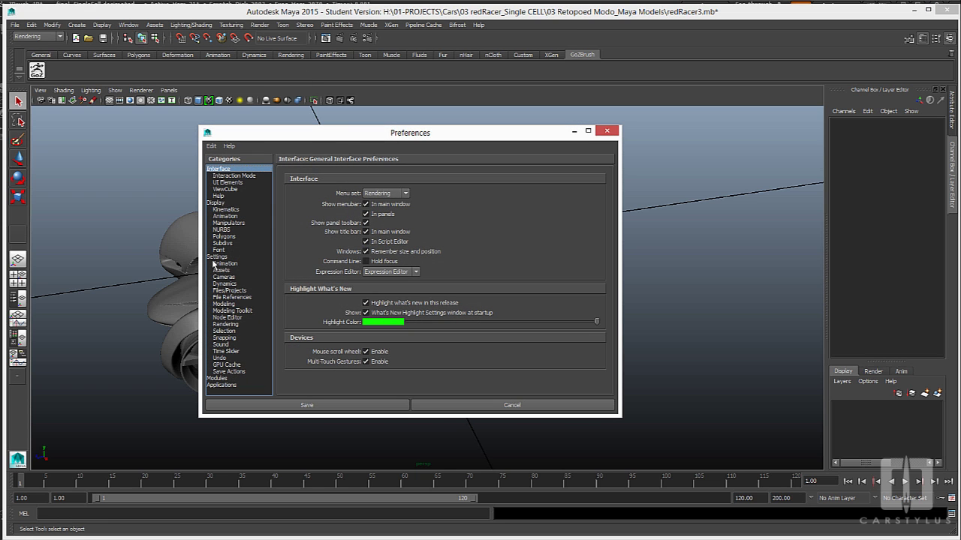
left_click(218, 258)
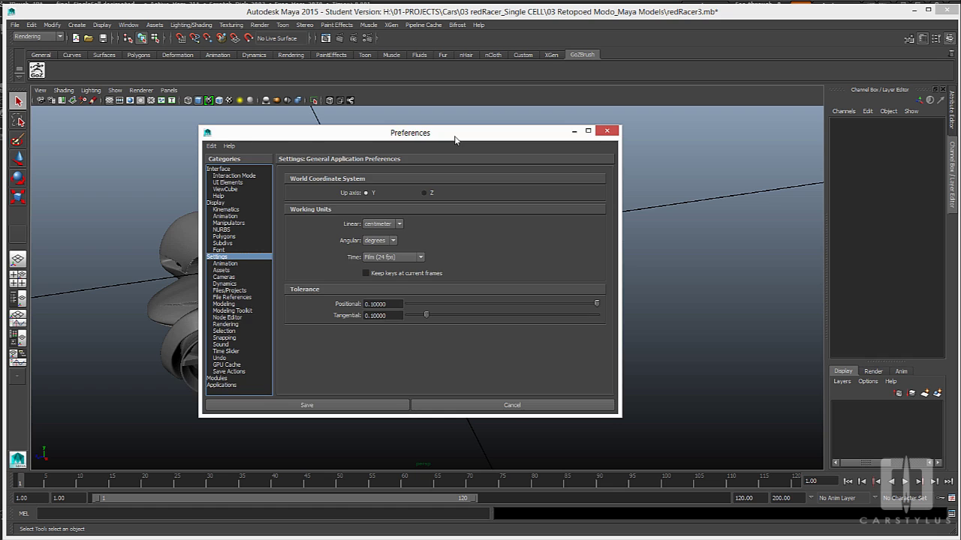
left_click_drag(455, 140, 434, 133)
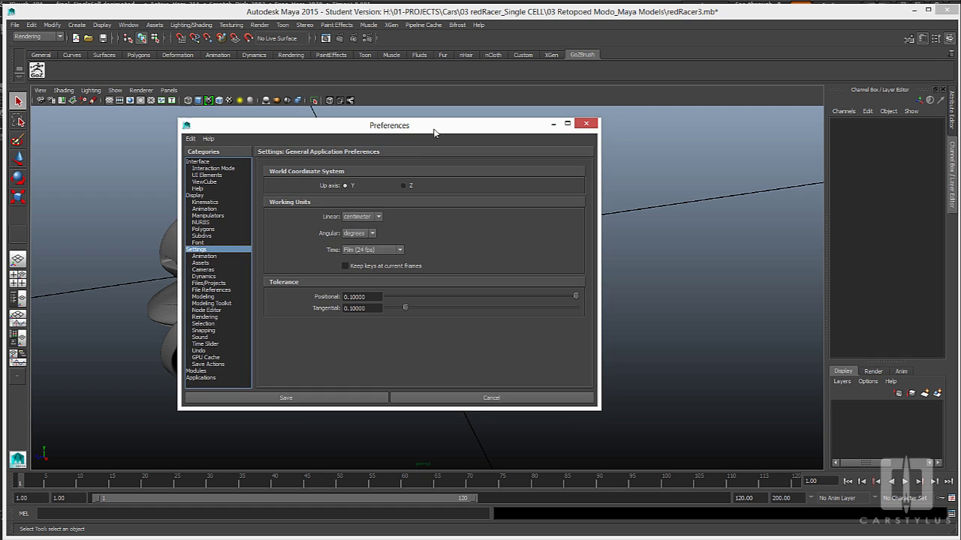
left_click(380, 217)
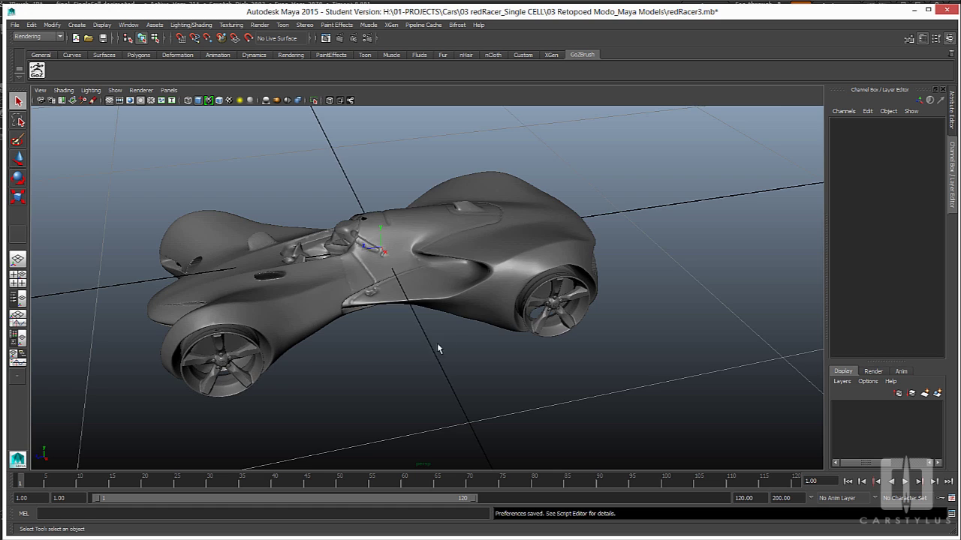
mouse_move(439, 343)
left_mouse_down("alt")
mouse_move(457, 333)
mouse_move(439, 357)
left_mouse_up("alt")
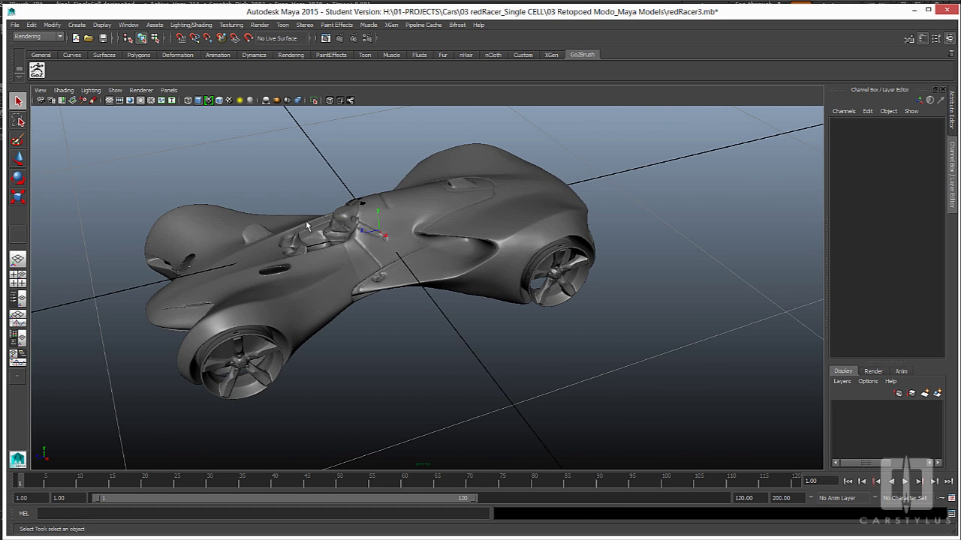
Step: Set the grid to 4500 length with 100 spacing, recolour the grid lines and apply
left_click(105, 25)
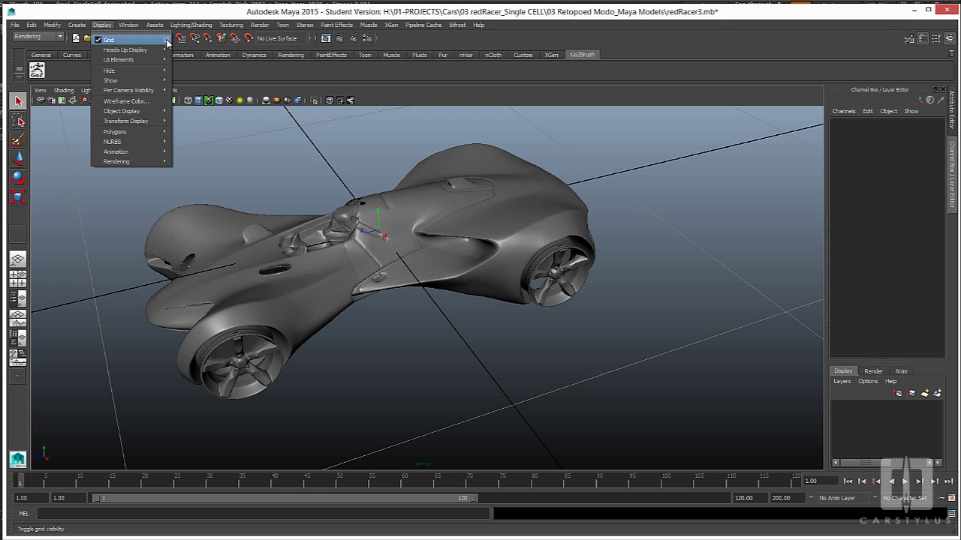
left_click(167, 40)
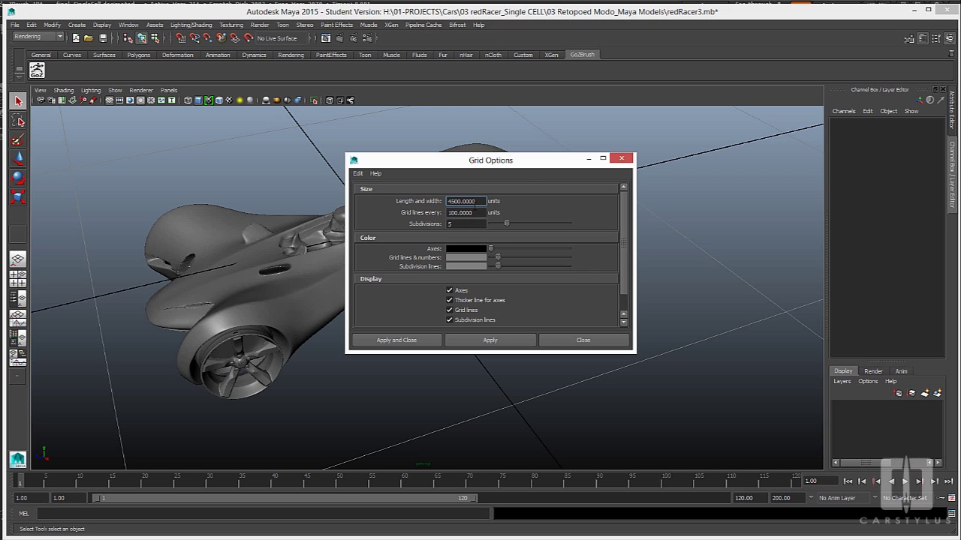
left_click_drag(558, 163, 581, 164)
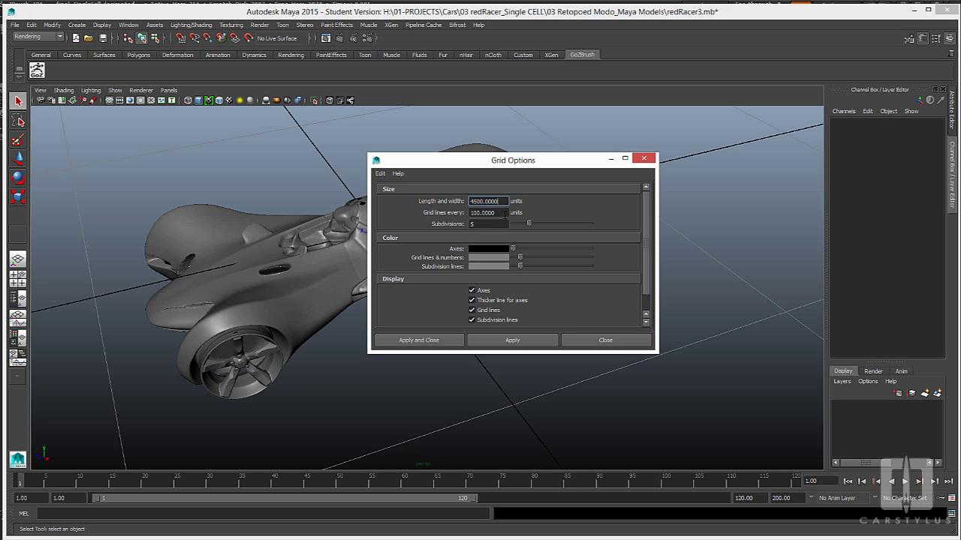
left_click_drag(553, 164, 574, 154)
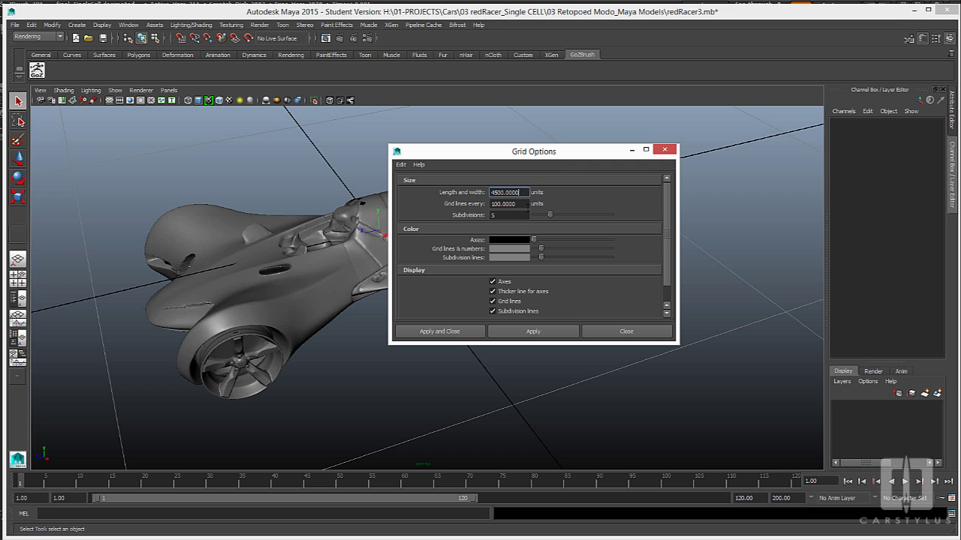
left_click_drag(602, 153, 654, 167)
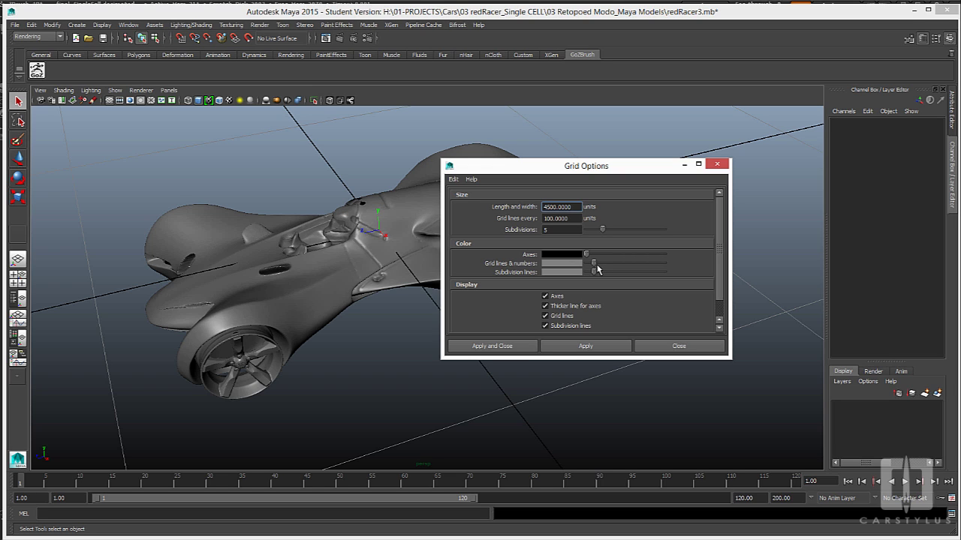
mouse_move(593, 264)
left_mouse_down()
mouse_move(603, 265)
mouse_move(586, 264)
mouse_move(589, 273)
left_mouse_up()
left_click(599, 349)
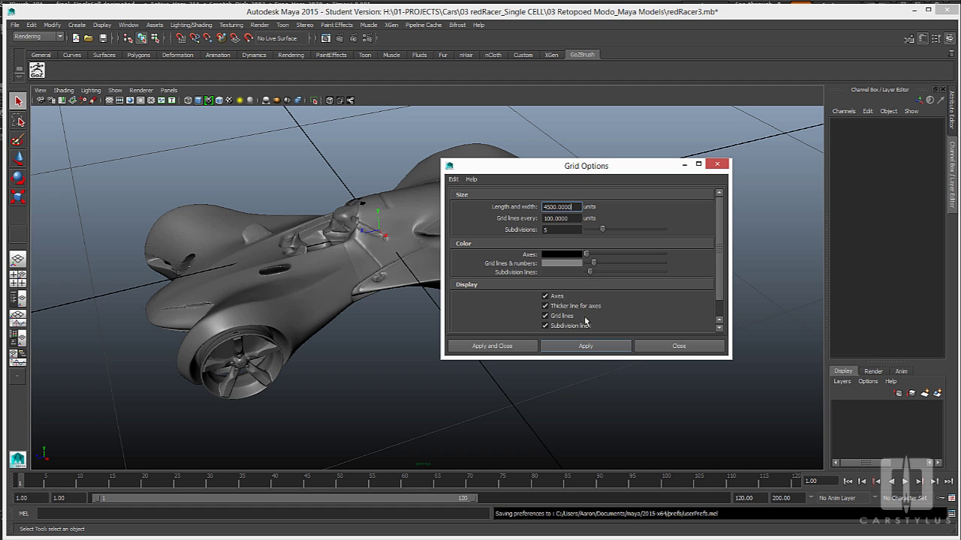
Step: Zoom out and orbit to view the enlarged grid, then reapply the grid settings
left_click_drag(586, 166, 629, 182)
scroll(338, 247, "down", 5)
left_click_drag(338, 247, 327, 297, "alt")
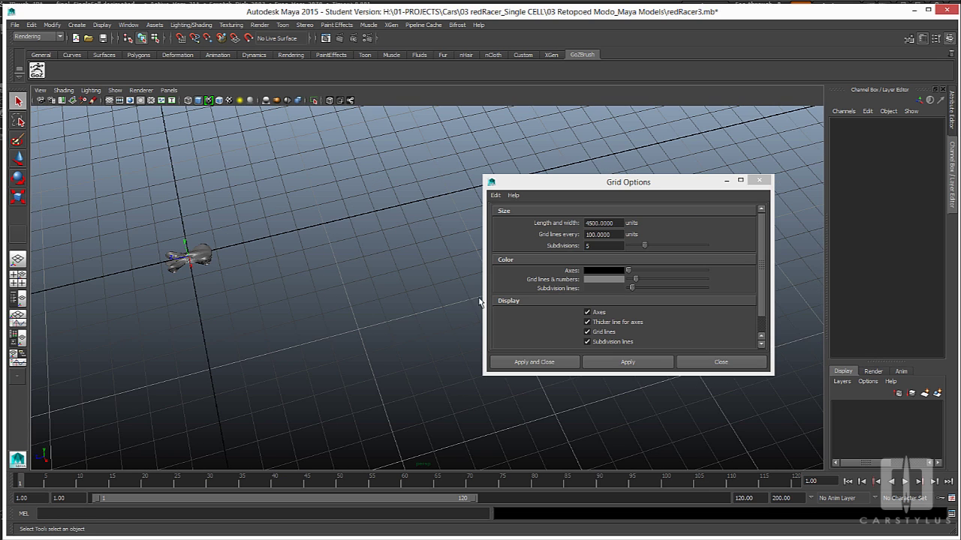
left_click_drag(326, 229, 420, 285, "alt")
left_click(635, 364)
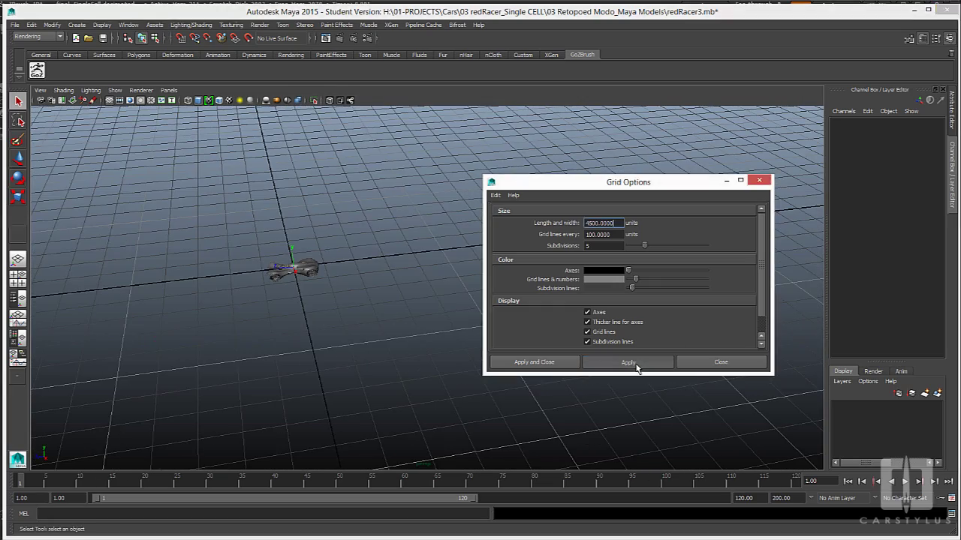
left_click(635, 365)
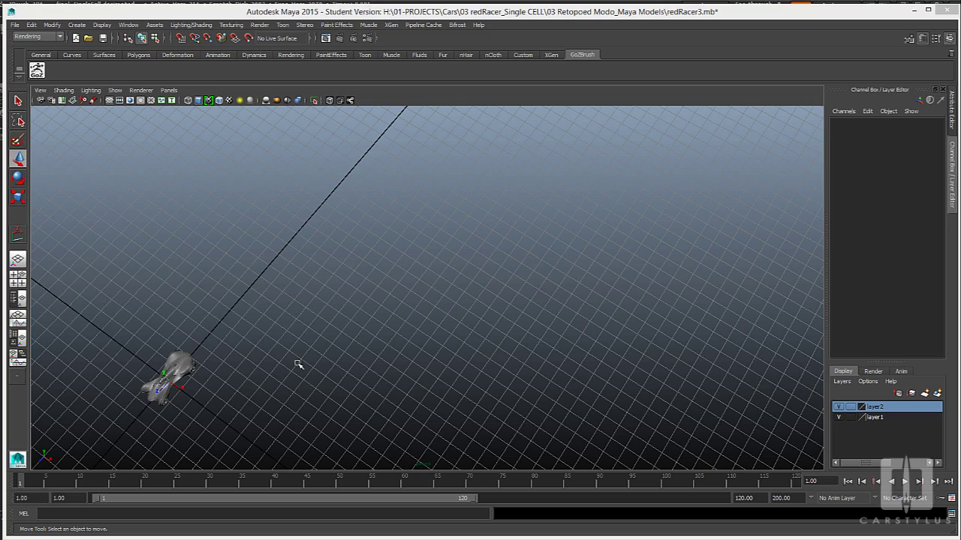
Step: Create a polygon cube 1800 wide, 1110 high and 3952 deep around the car
left_click_drag(281, 382, 395, 322, "alt")
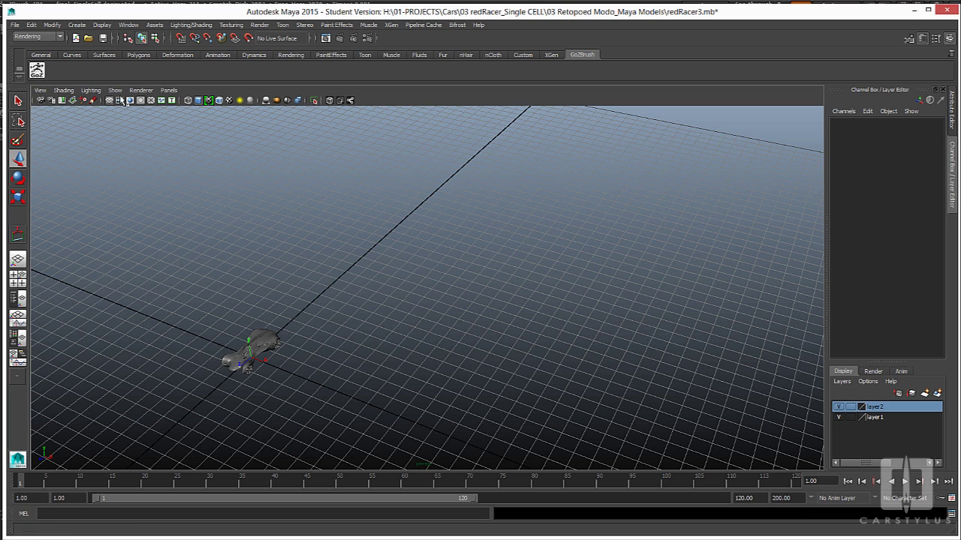
left_click(77, 25)
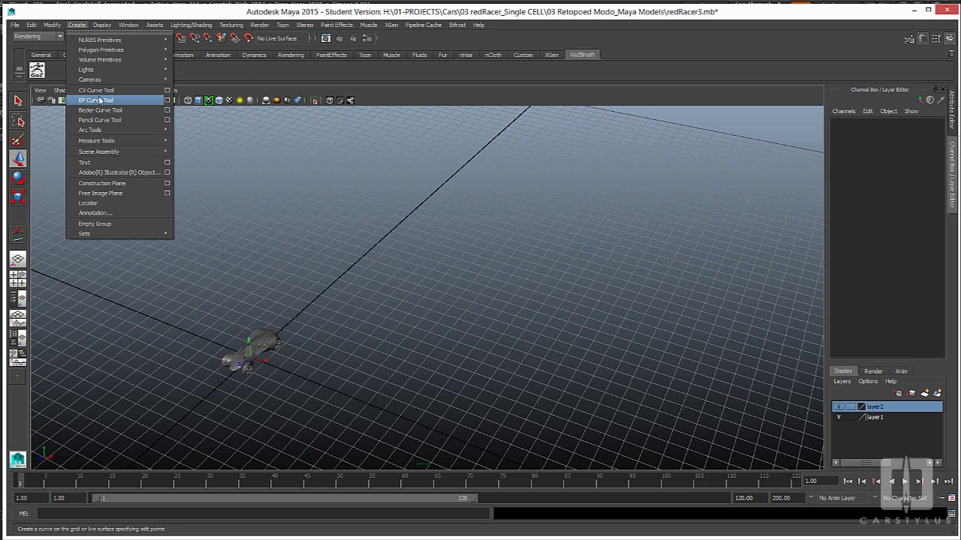
mouse_move(105, 51)
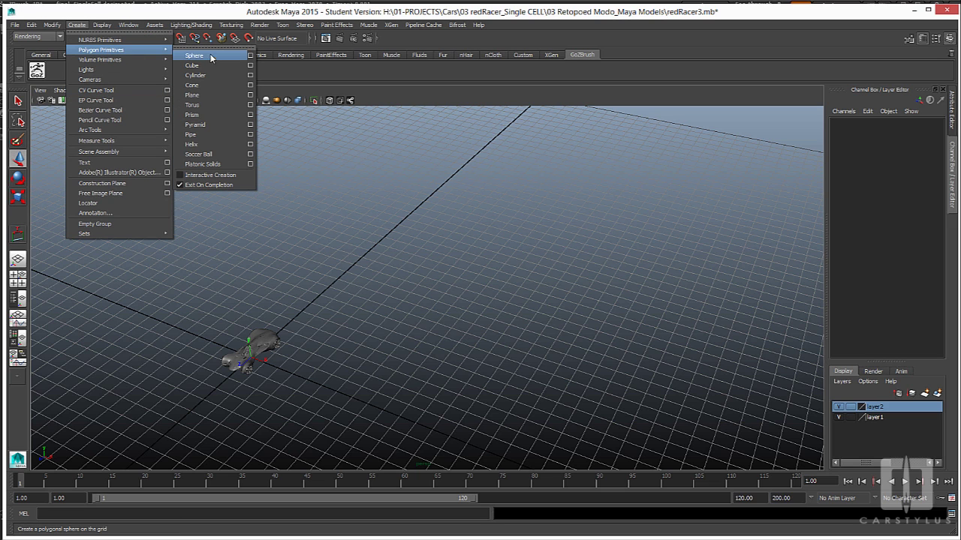
left_click(250, 66)
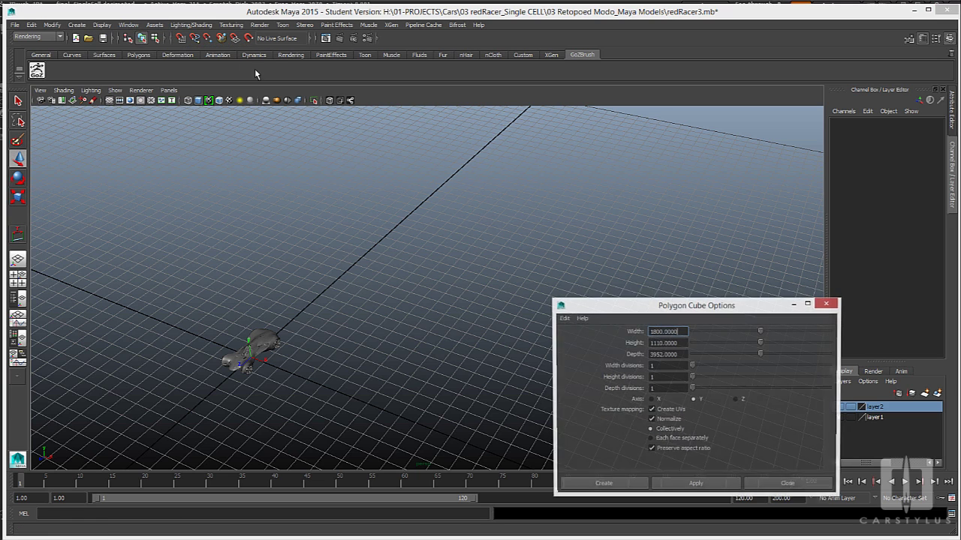
left_click_drag(599, 302, 456, 245)
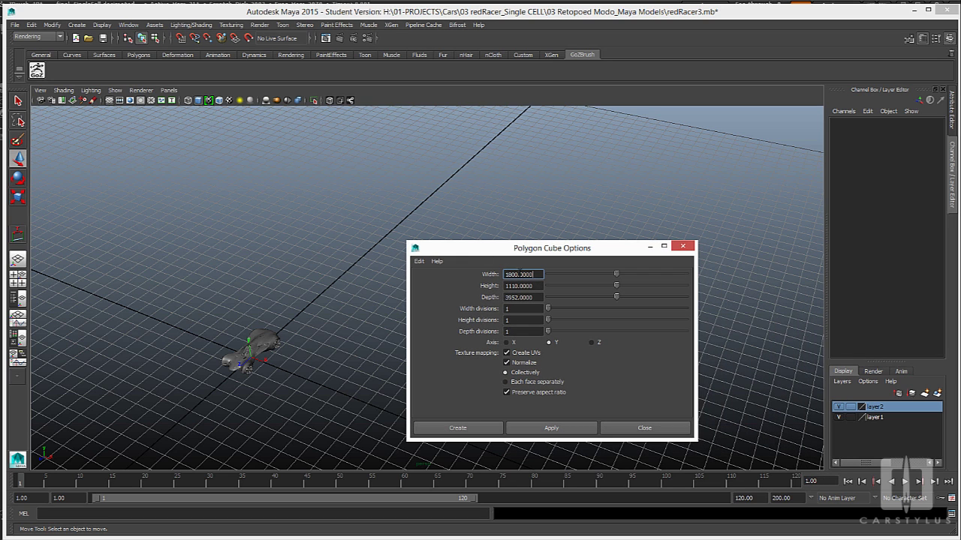
left_click_drag(534, 275, 493, 275)
left_click_drag(548, 253, 532, 213)
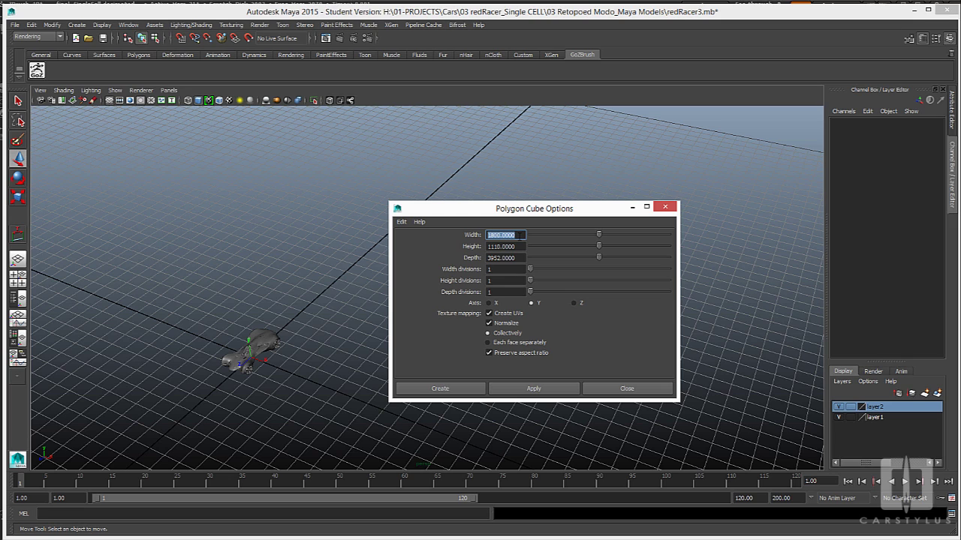
left_click(520, 236)
left_click(541, 392)
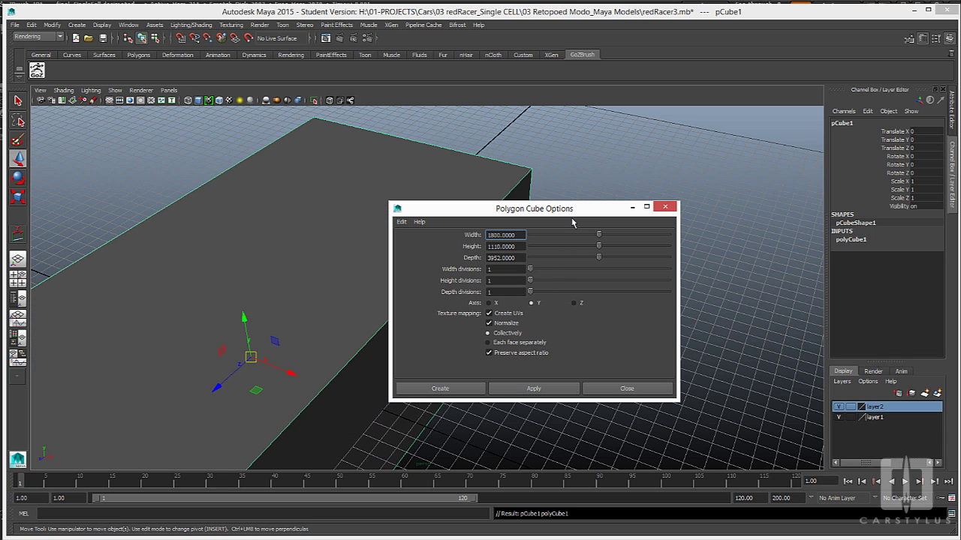
left_click_drag(582, 212, 669, 216)
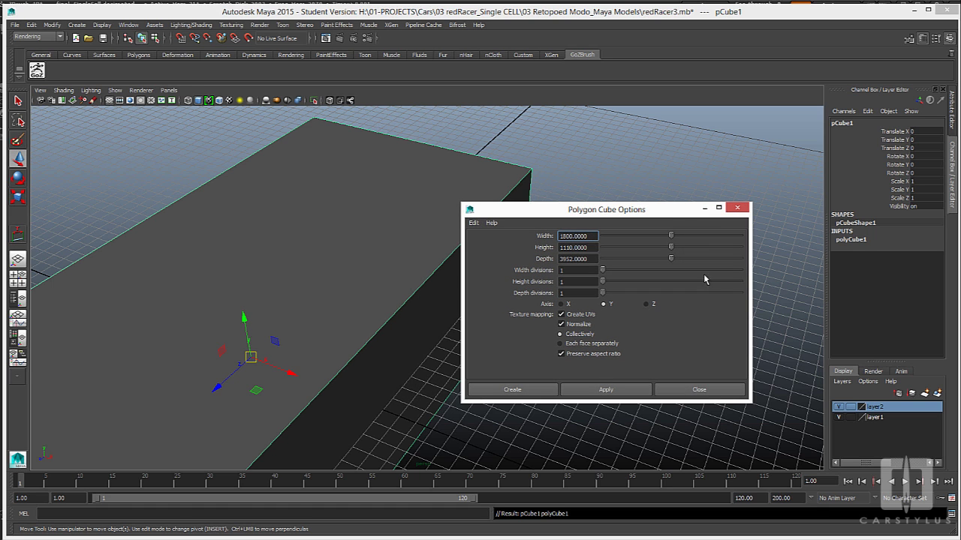
left_click(713, 389)
left_click_drag(616, 378, 533, 348, "alt")
Step: Switch to wireframe display and select pCube1 by its corner
key("4")
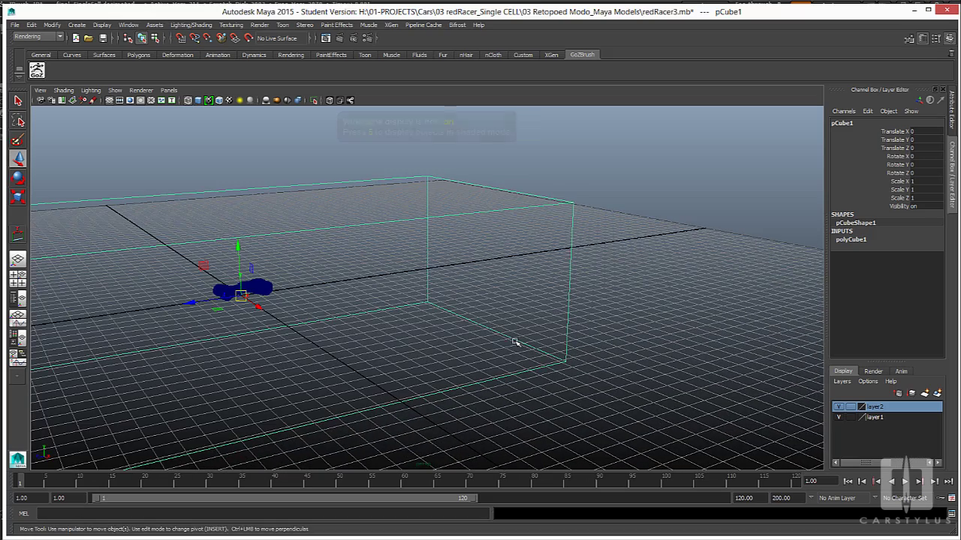
left_click(637, 299)
left_click_drag(379, 306, 573, 200, "alt")
left_click_drag(620, 148, 683, 229)
left_click_drag(683, 230, 654, 353, "alt")
left_click(575, 275)
key("4")
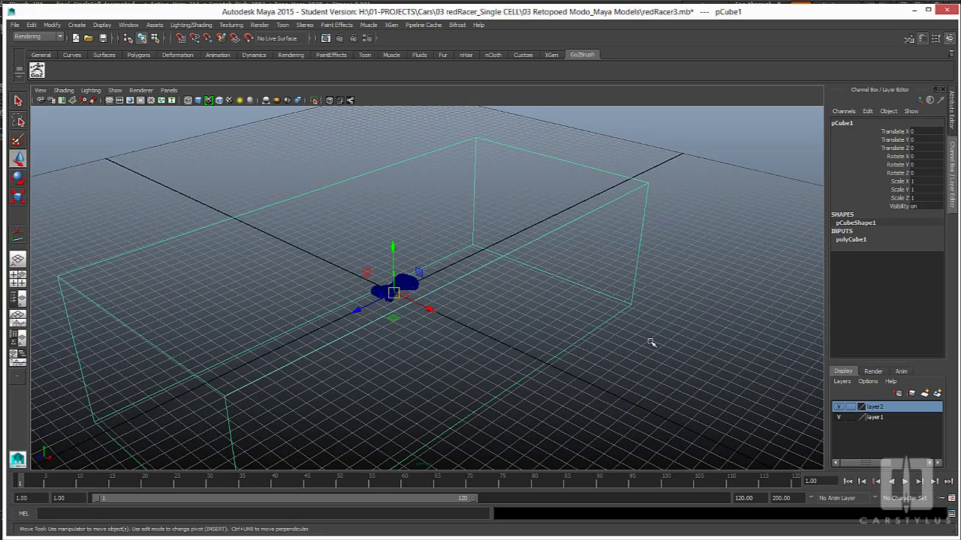
left_click_drag(671, 349, 676, 353, "alt")
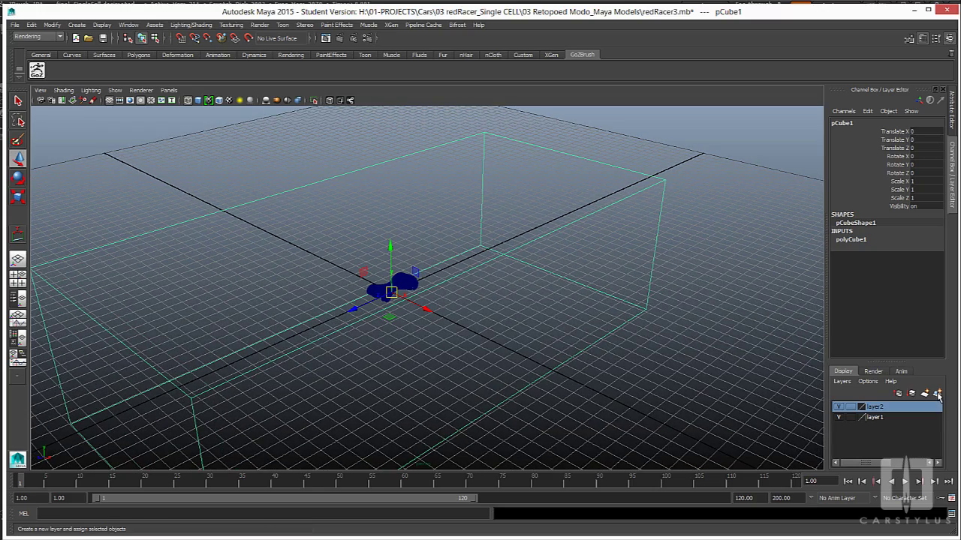
Step: Put the cube on new layer layer3 and set that layer to show outline edges only
left_click(937, 396)
left_click_drag(719, 408, 611, 405, "alt")
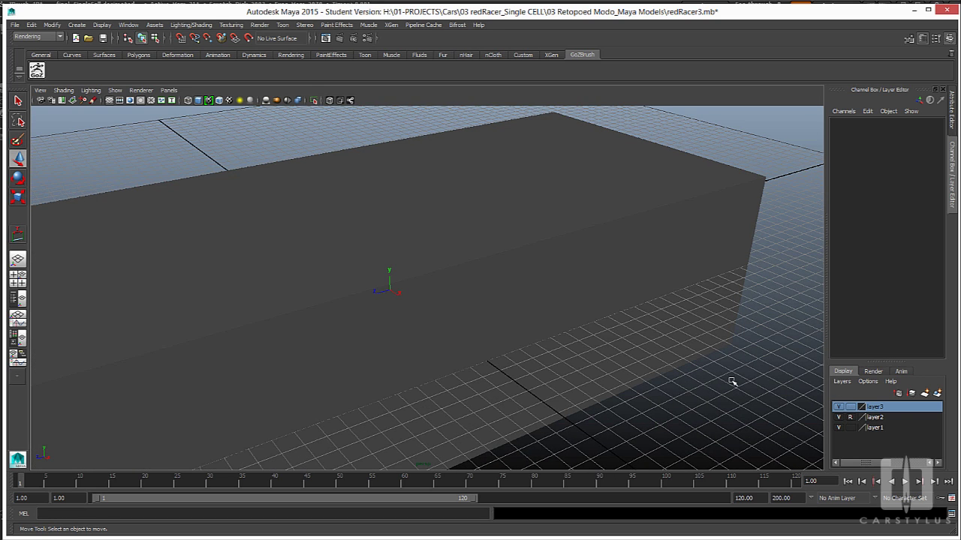
left_click_drag(621, 337, 653, 339, "alt")
right_click(897, 412)
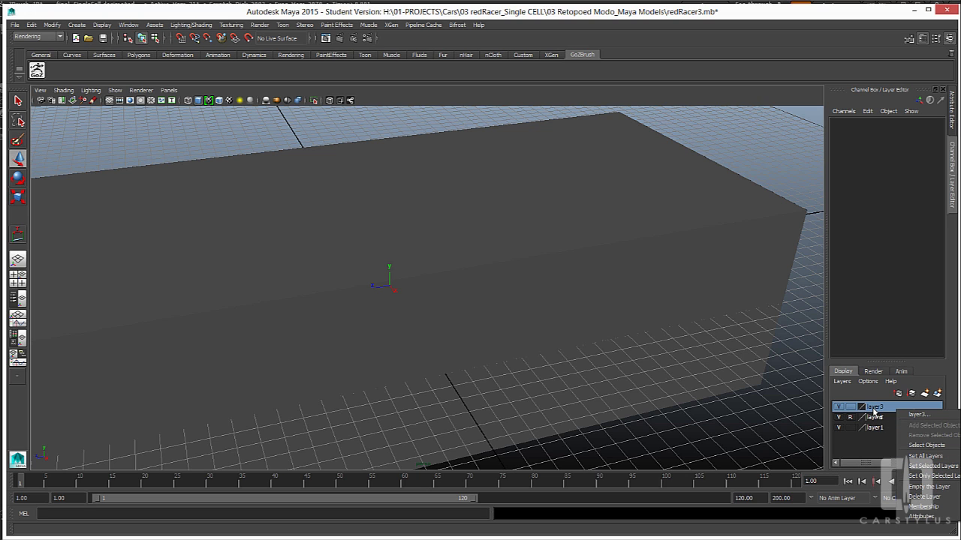
right_click(874, 412)
mouse_move(917, 478)
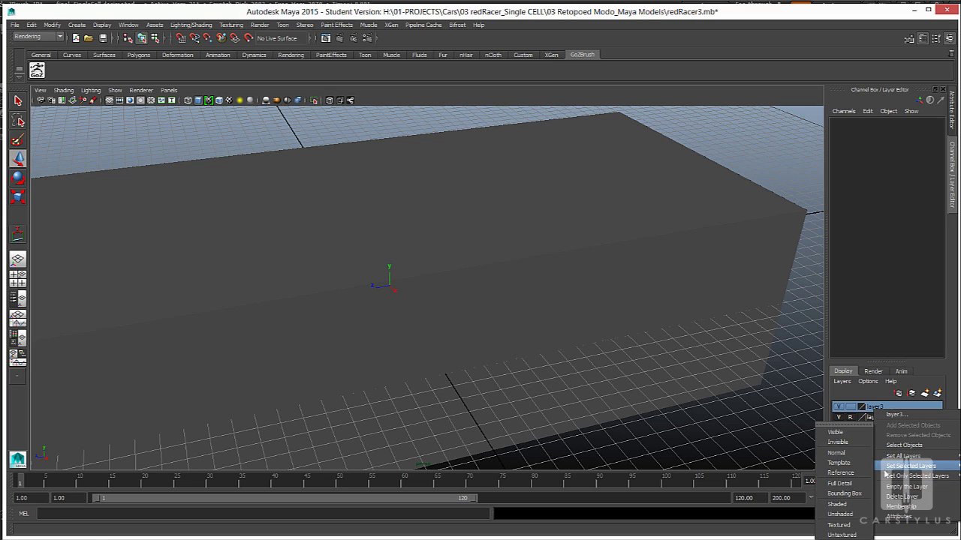
left_click(843, 493)
mouse_move(495, 305)
left_mouse_down("alt")
mouse_move(539, 299)
mouse_move(557, 315)
mouse_move(539, 307)
mouse_move(534, 335)
mouse_move(450, 311)
mouse_move(504, 281)
mouse_move(485, 311)
mouse_move(468, 281)
mouse_move(482, 307)
mouse_move(527, 331)
left_mouse_up("alt")
Step: Select the whole Final_Cell car group, including wheels, and switch to shaded display
middle_click_drag(528, 330, 453, 343, "alt")
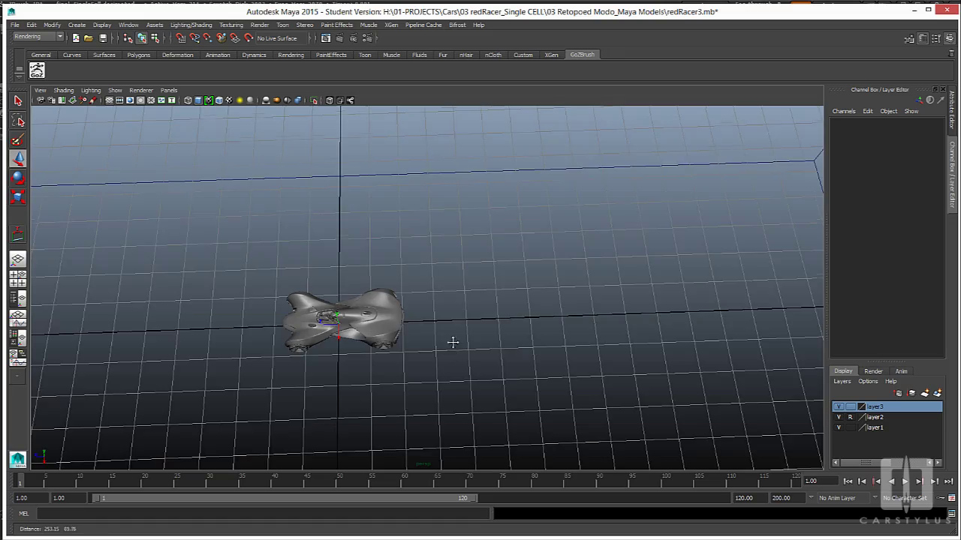
left_click_drag(452, 343, 470, 309, "alt")
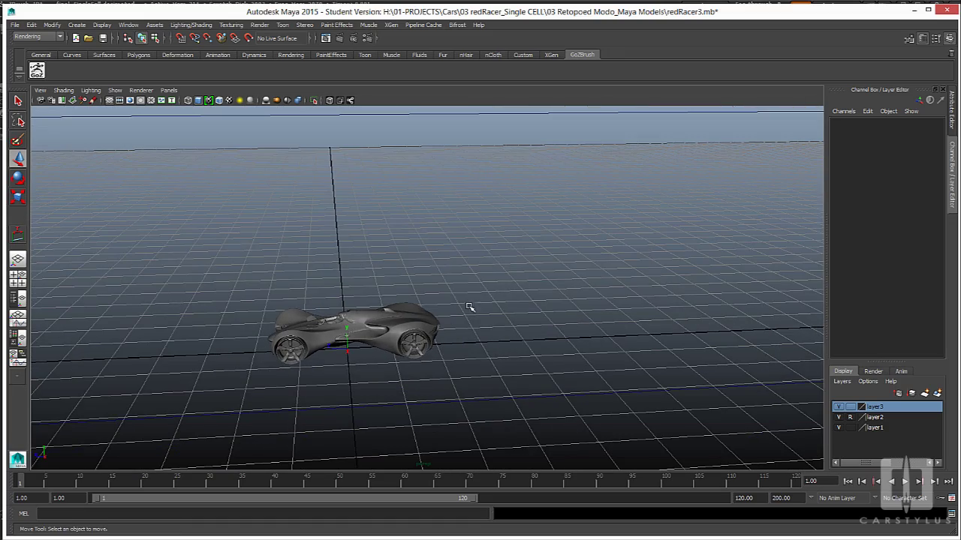
left_click(405, 328)
left_click_drag(405, 328, 451, 353, "alt")
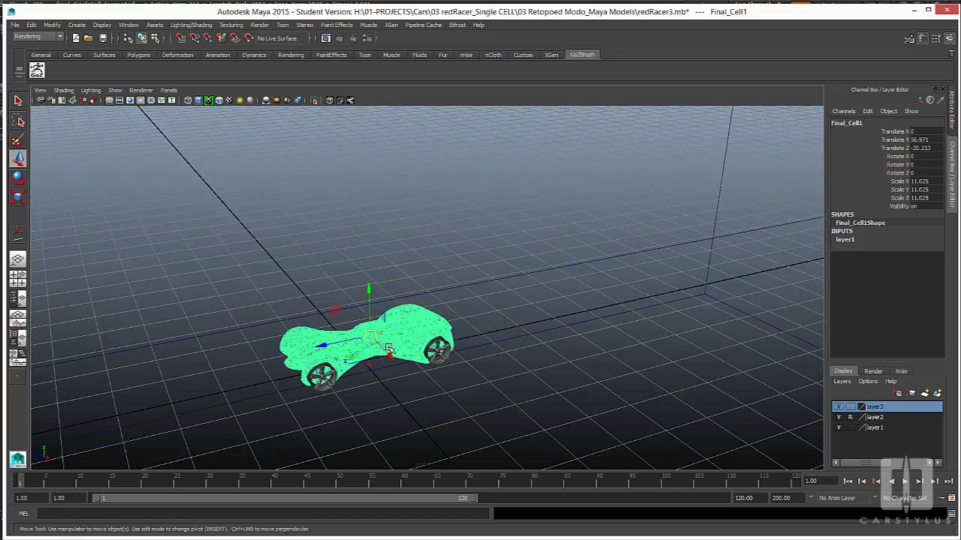
right_click_drag(451, 353, 523, 359, "alt")
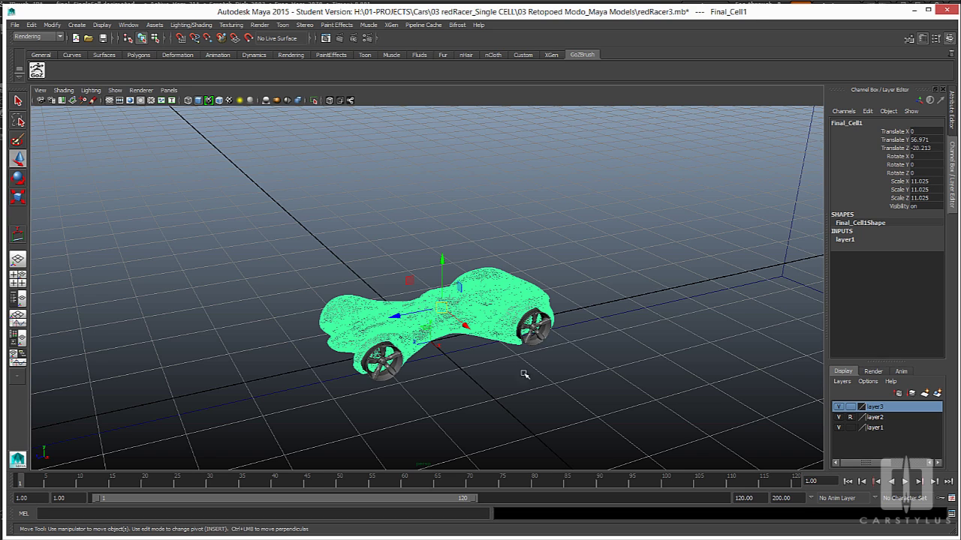
key("Up")
left_click_drag(524, 374, 490, 300, "alt")
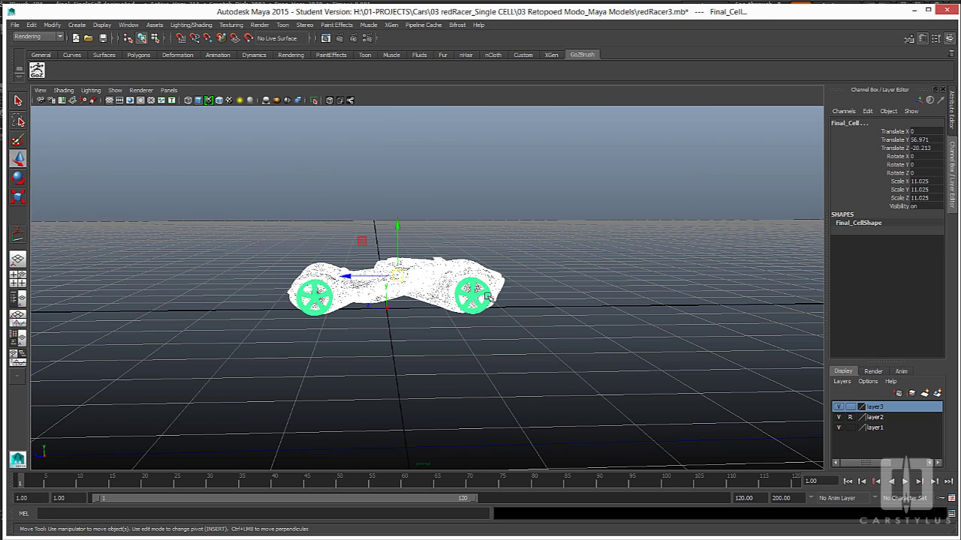
key("5")
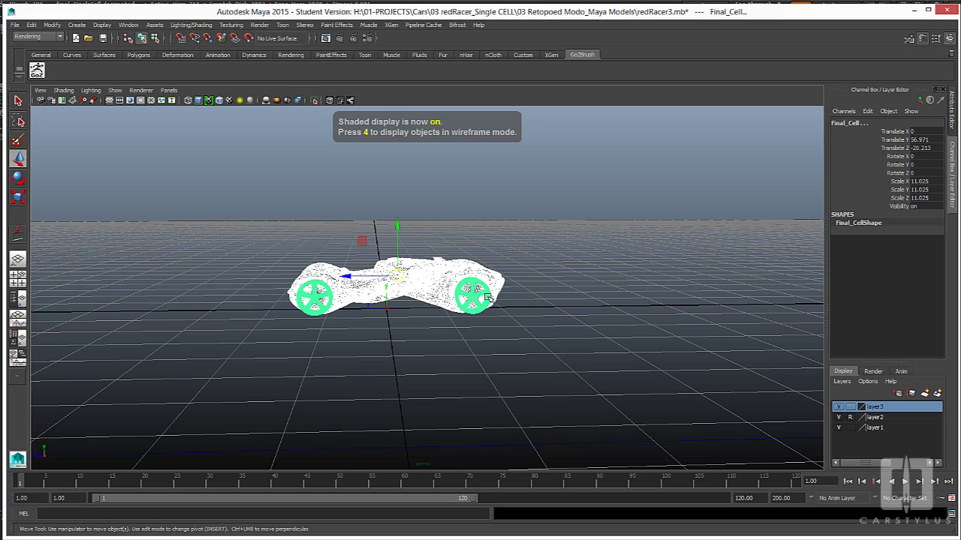
Step: Scale the car uniformly from 11.025 to 95.076 so it nearly fills the box
key("e")
key("r")
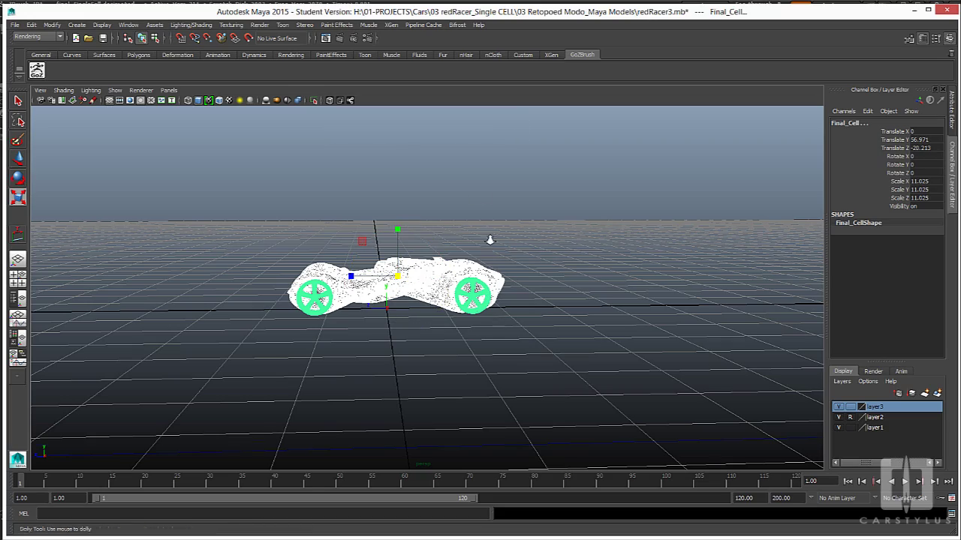
right_click_drag(489, 238, 469, 141, "alt")
left_click_drag(469, 140, 430, 272, "alt")
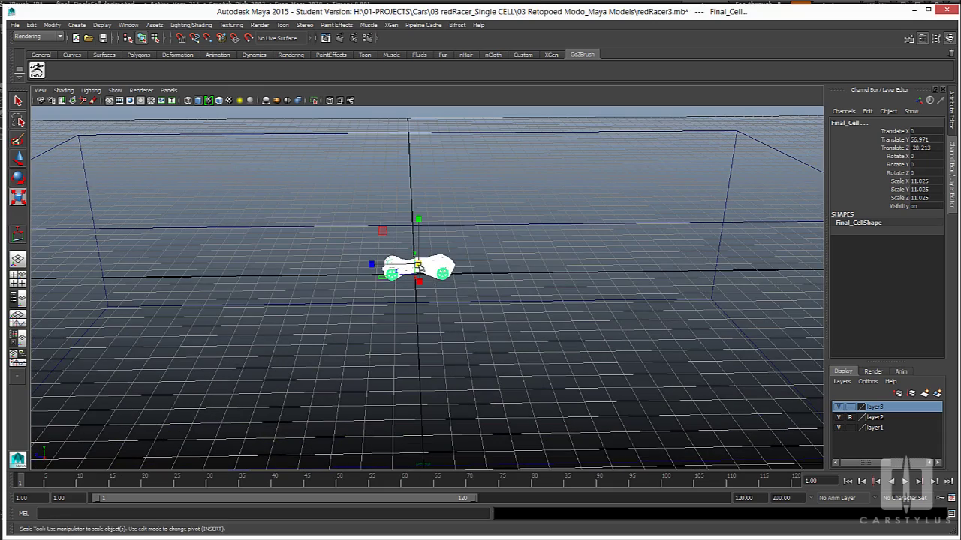
left_click_drag(505, 317, 476, 287, "alt")
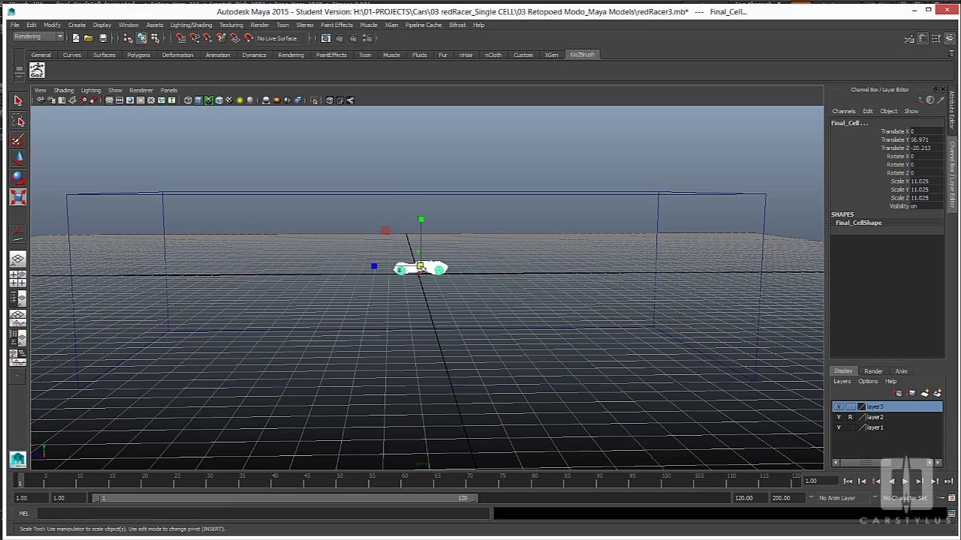
left_click_drag(422, 268, 552, 328)
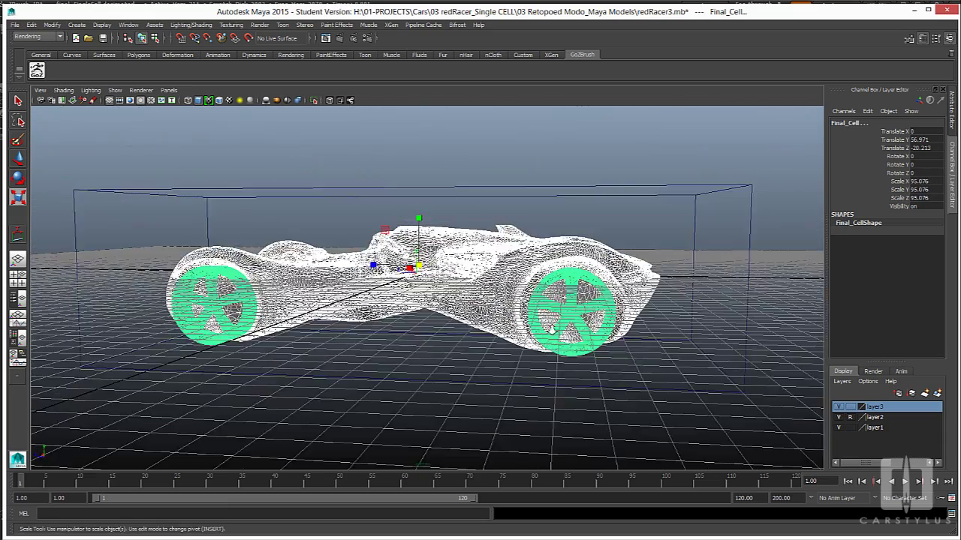
right_click_drag(551, 328, 105, 274, "alt")
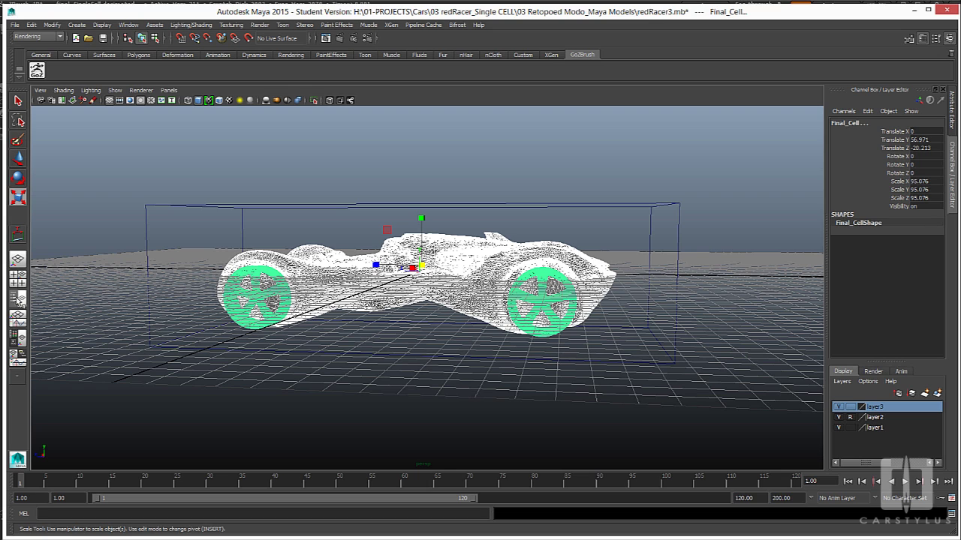
Step: Switch to the four-view layout and scale the car up toward the box size
left_click(18, 279)
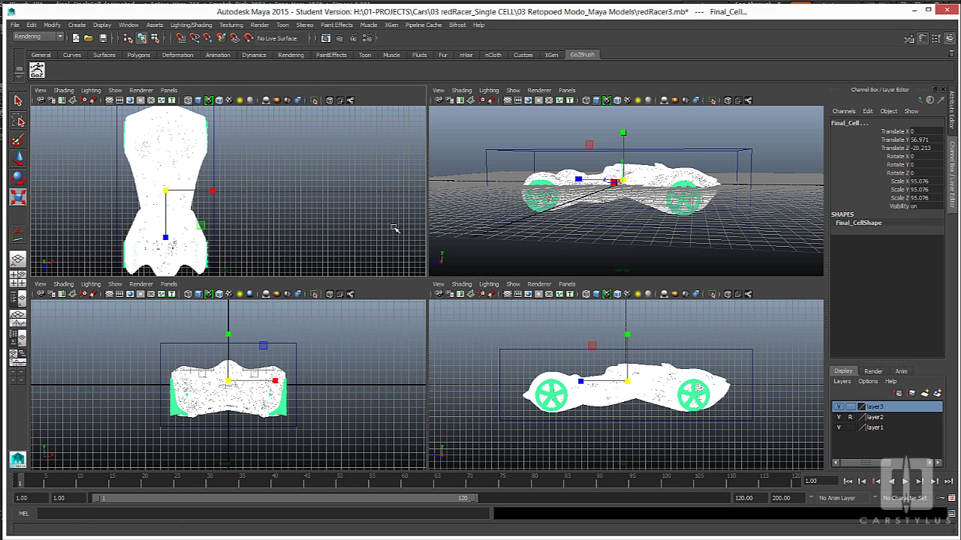
right_click_drag(394, 228, 279, 147, "alt")
right_click_drag(287, 350, 345, 420, "alt")
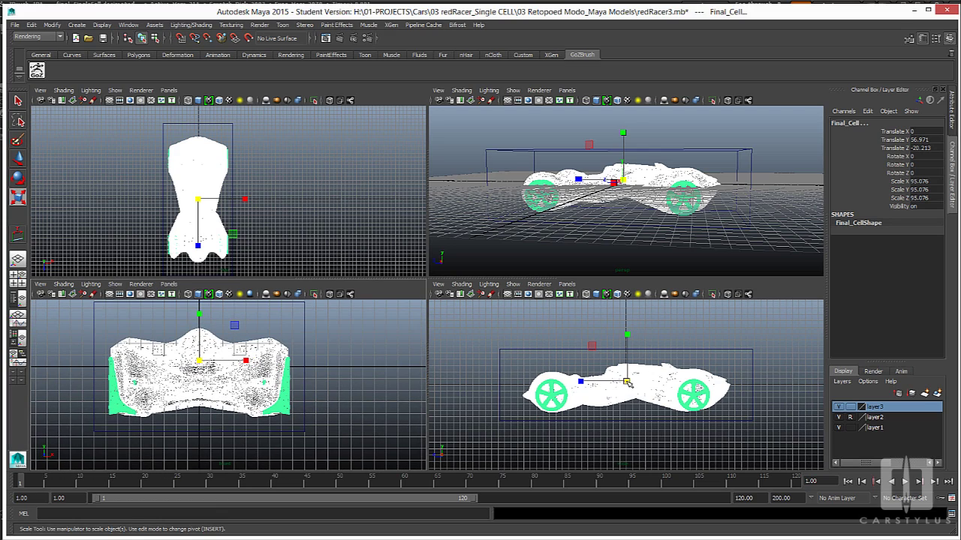
left_click_drag(628, 383, 649, 432)
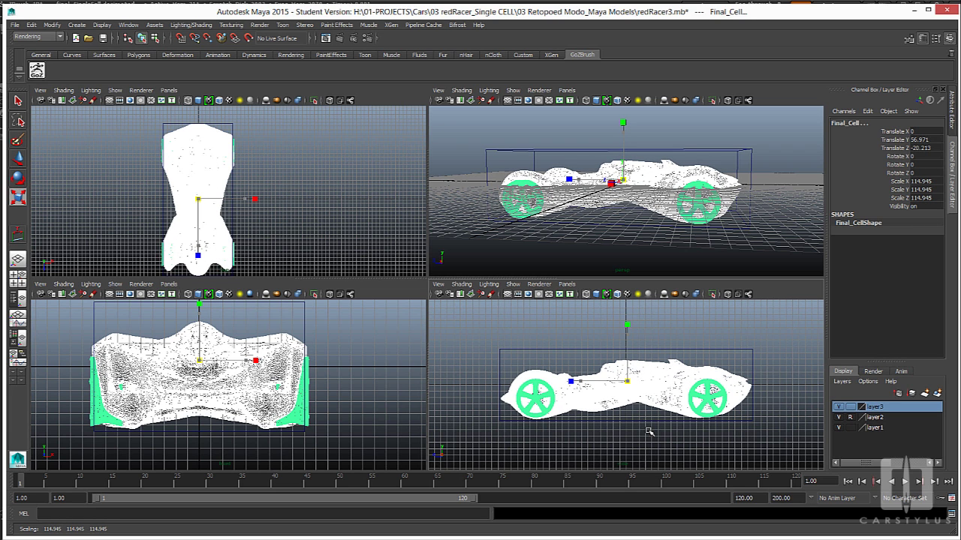
key("w")
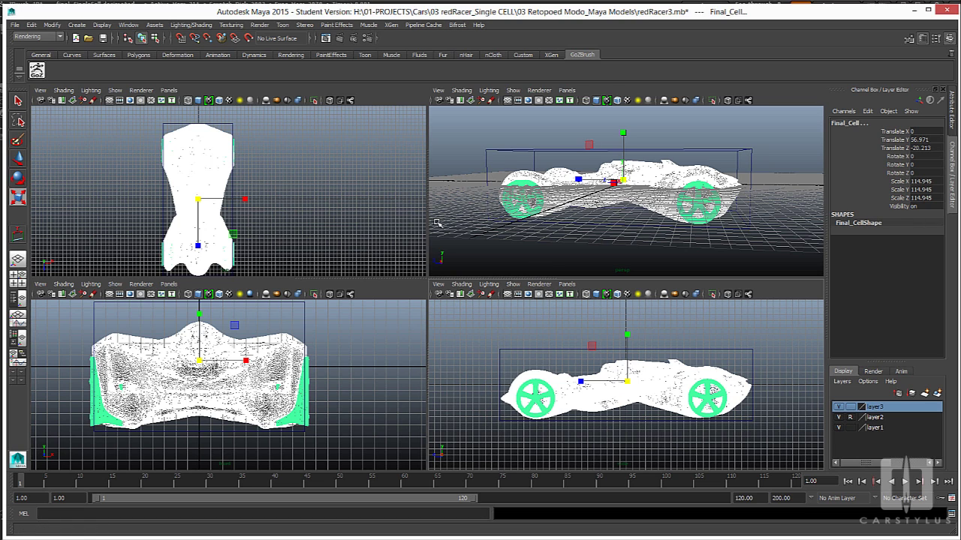
key("r")
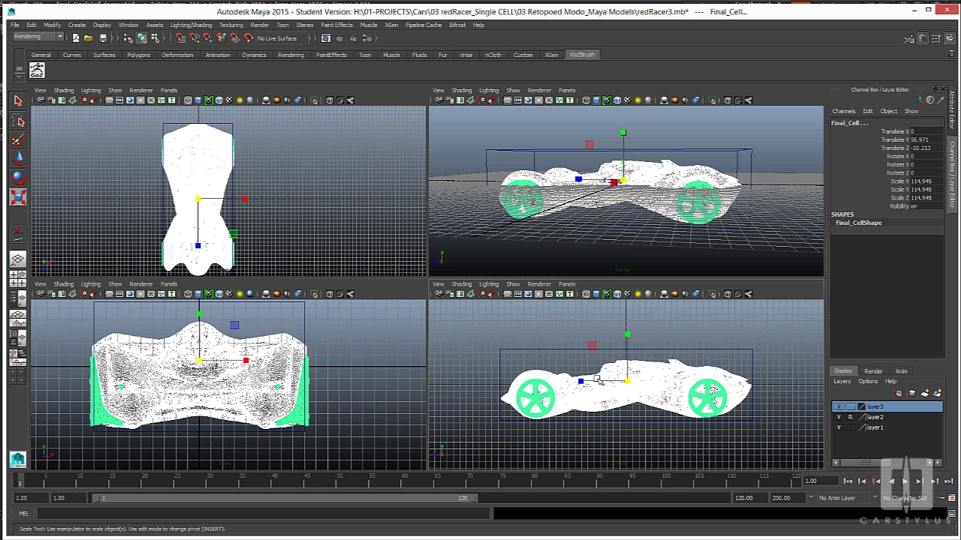
middle_click(678, 426, "alt")
Step: Maximise the side view, fine-tune the car's uniform scale to 115.818 to fit the box, then deselect
key("space")
right_click_drag(453, 356, 493, 365, "alt")
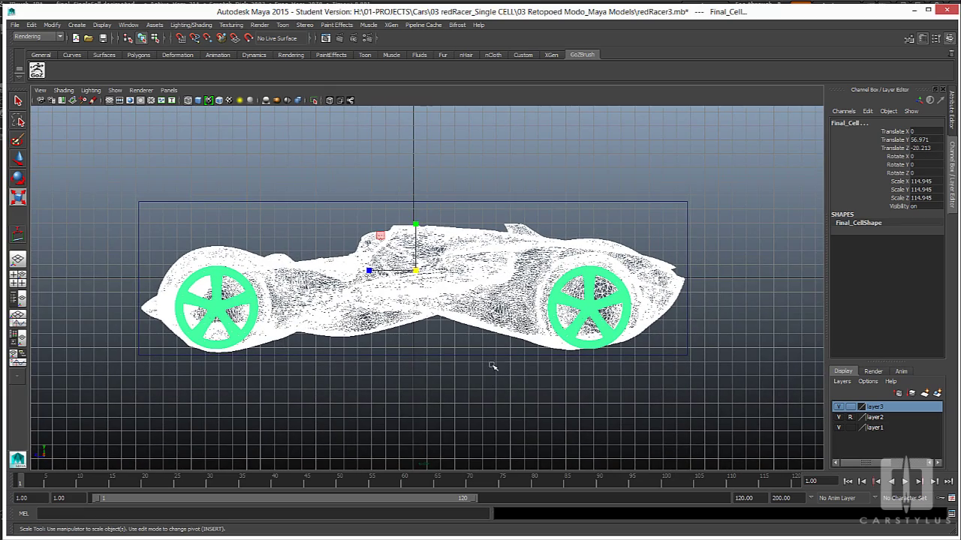
left_click(418, 272)
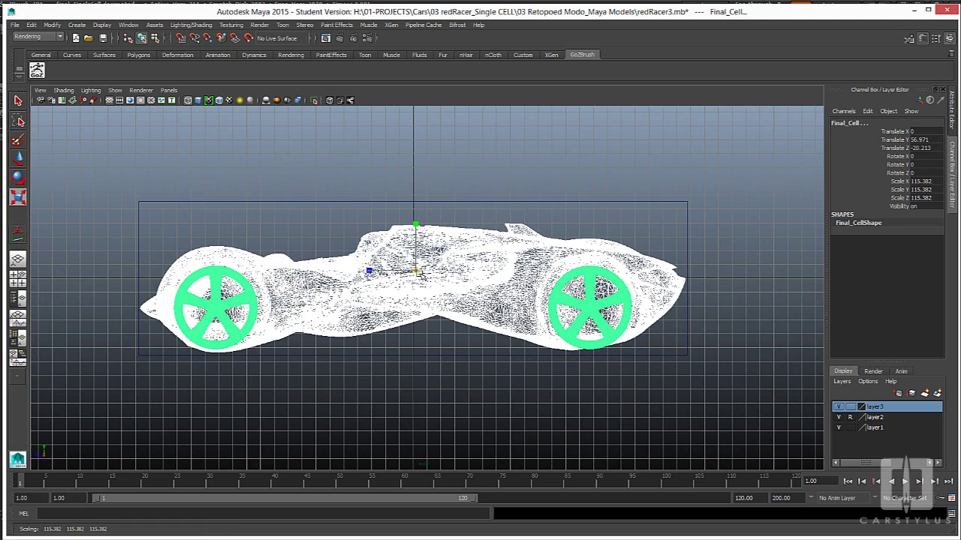
left_click_drag(420, 274, 425, 274)
right_click_drag(422, 278, 474, 332, "alt")
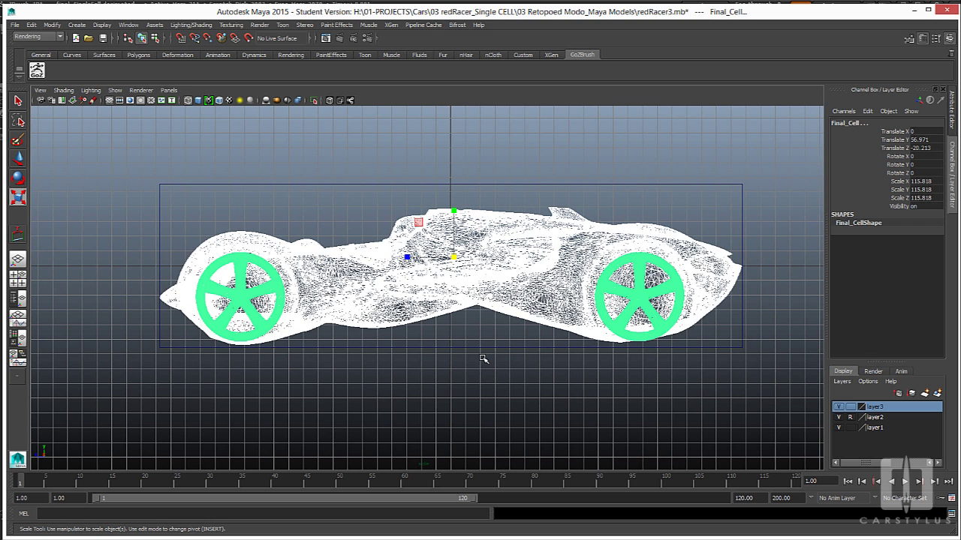
left_click(483, 360)
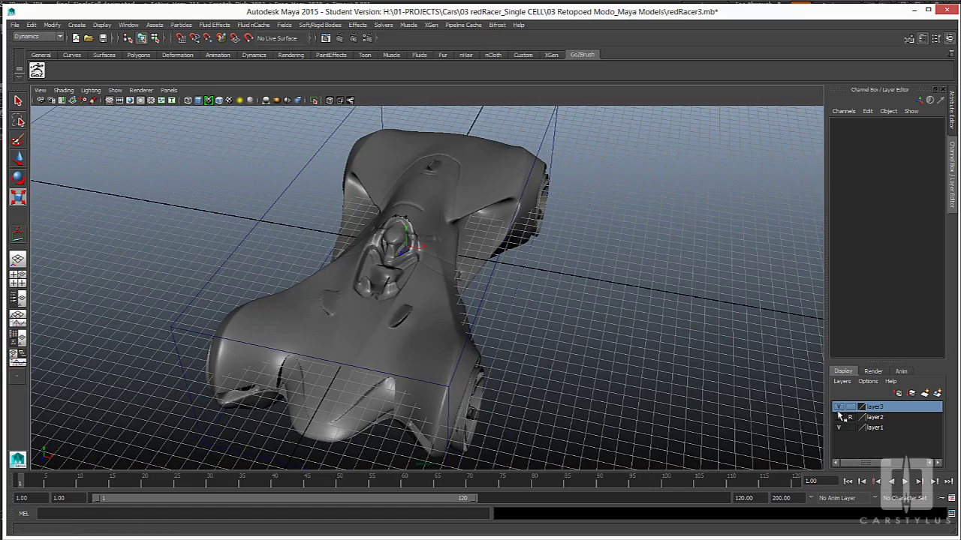
Step: Hide the layer3 reference box and select the whole car group
left_click(839, 406)
left_click_drag(495, 361, 563, 327, "alt")
left_click(547, 315)
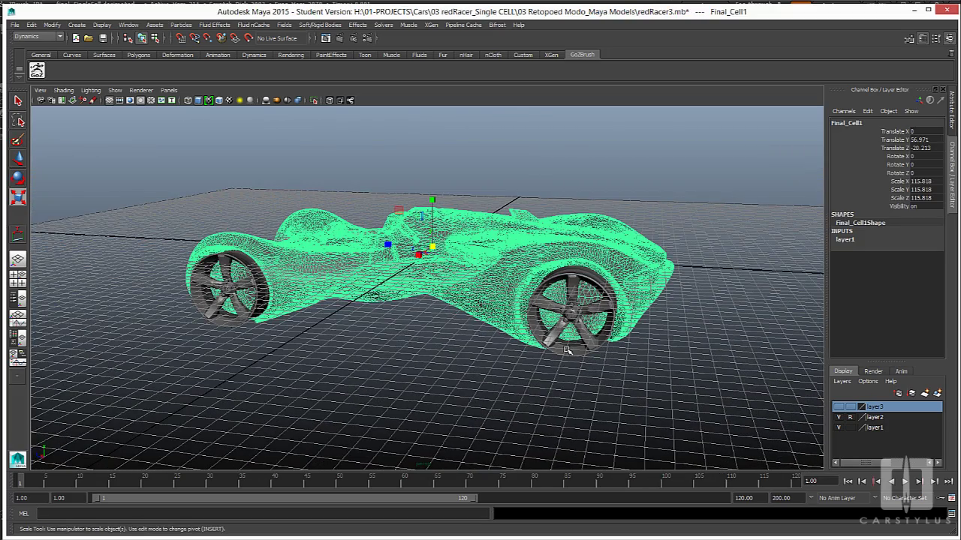
key("Up")
left_click_drag(377, 368, 445, 352, "alt")
key("w")
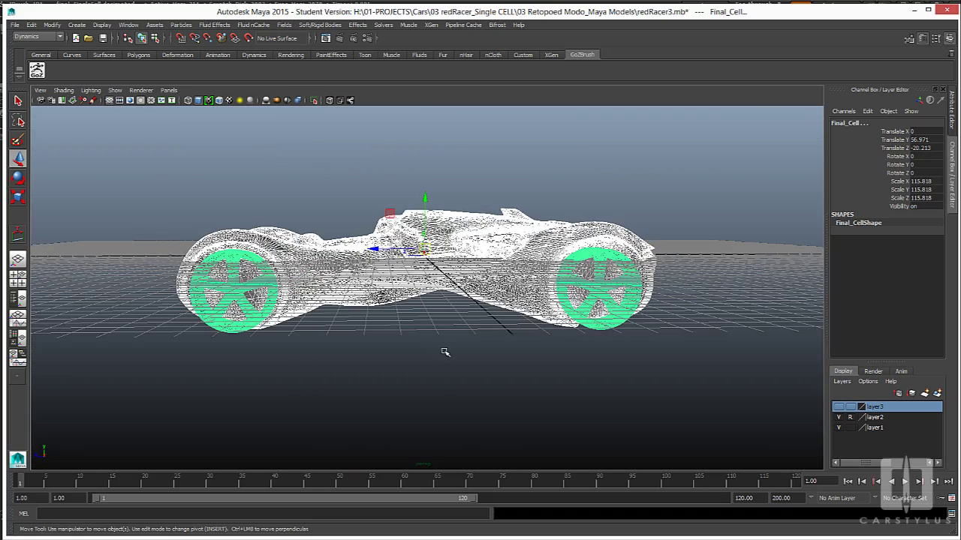
Step: Deselect everything and orbit the full-size perspective view around the car sculpt
key("space")
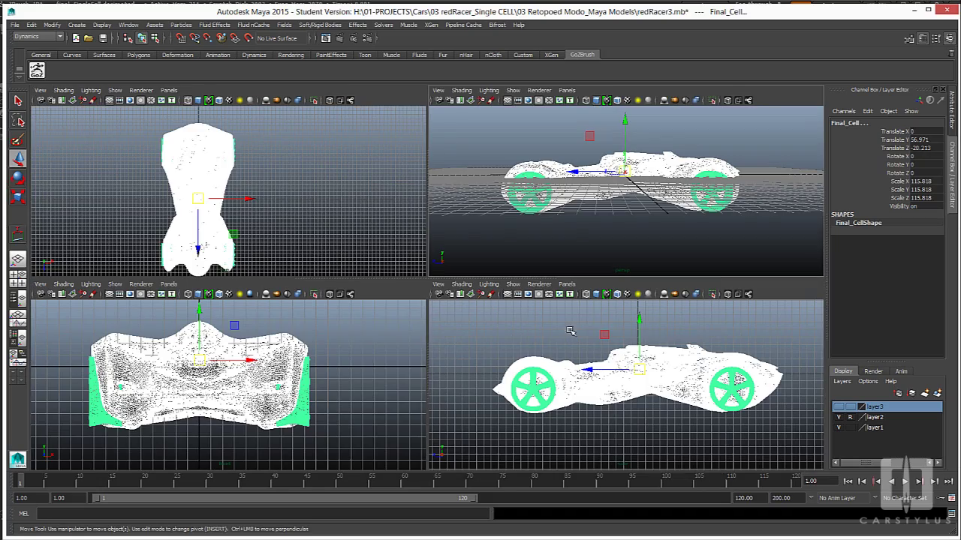
scroll(365, 435, "up", 3)
scroll(391, 353, "down", 3)
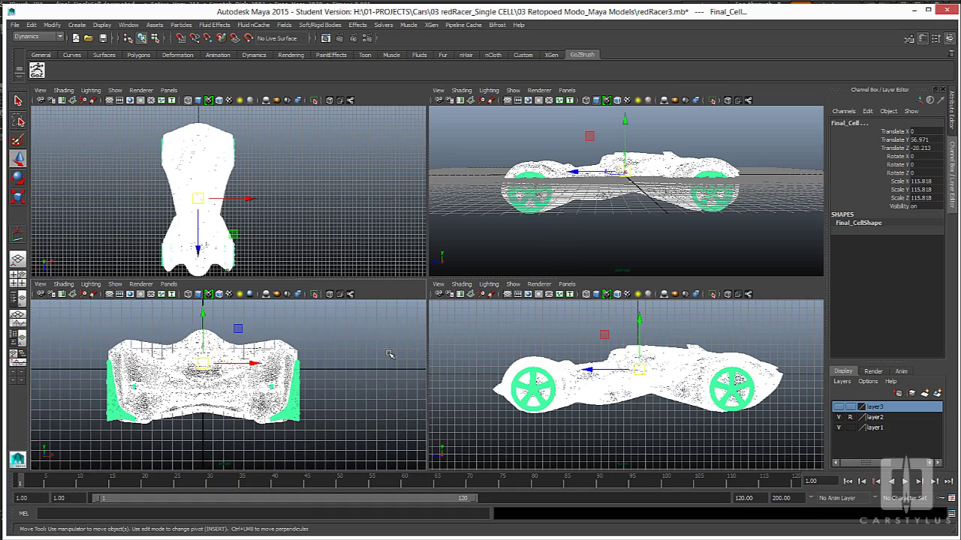
scroll(554, 379, "up", 3)
left_click(525, 443)
key("space")
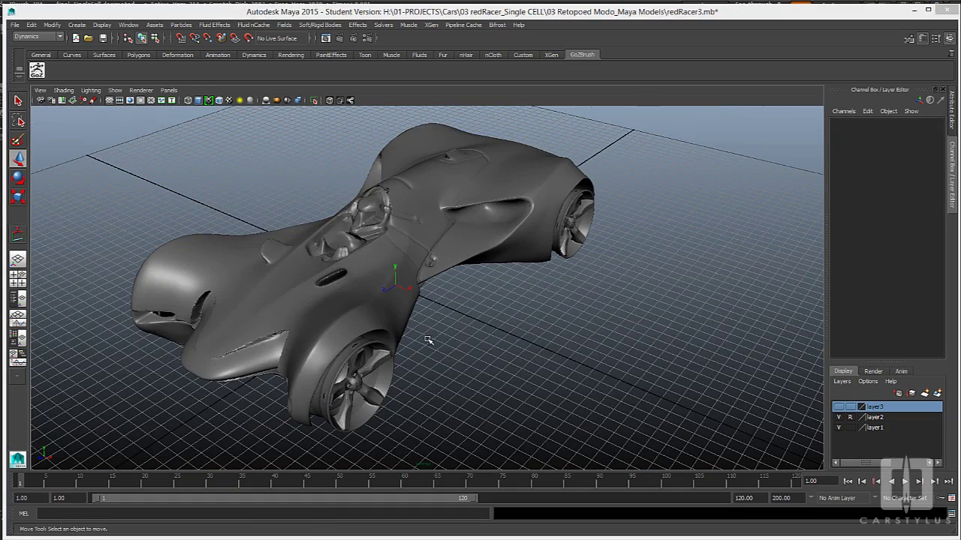
left_click_drag(422, 338, 453, 337, "alt")
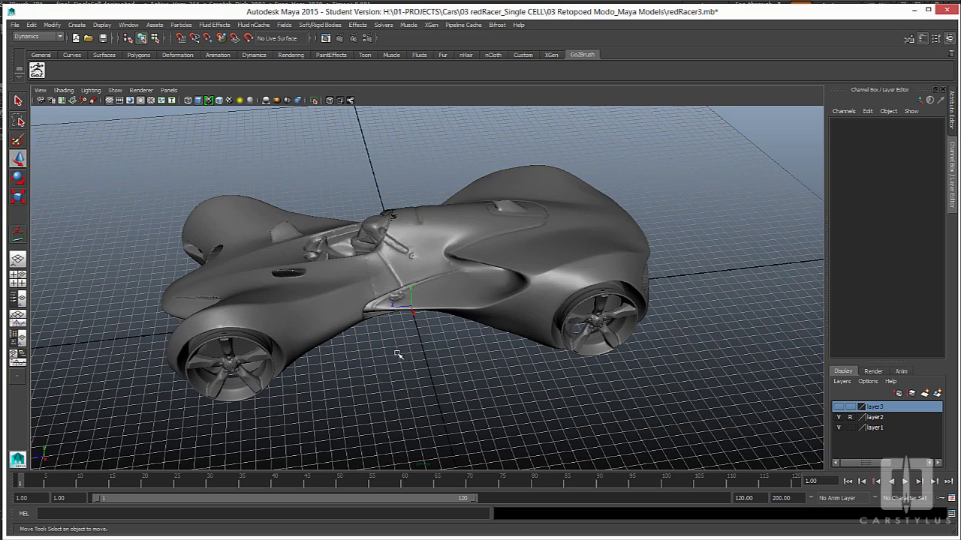
mouse_move(398, 355)
left_mouse_down("alt")
mouse_move(396, 338)
mouse_move(394, 369)
left_mouse_up("alt")
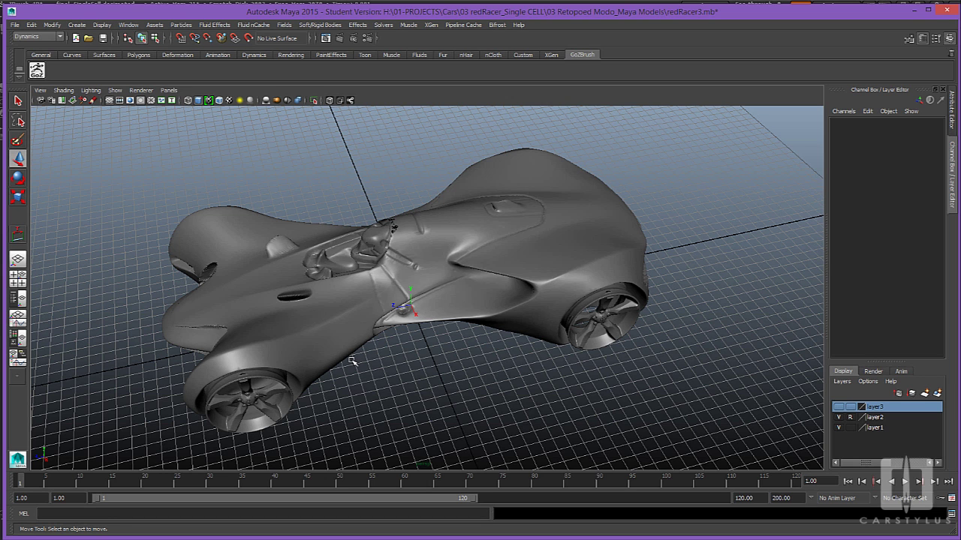
left_click_drag(355, 365, 348, 319, "alt")
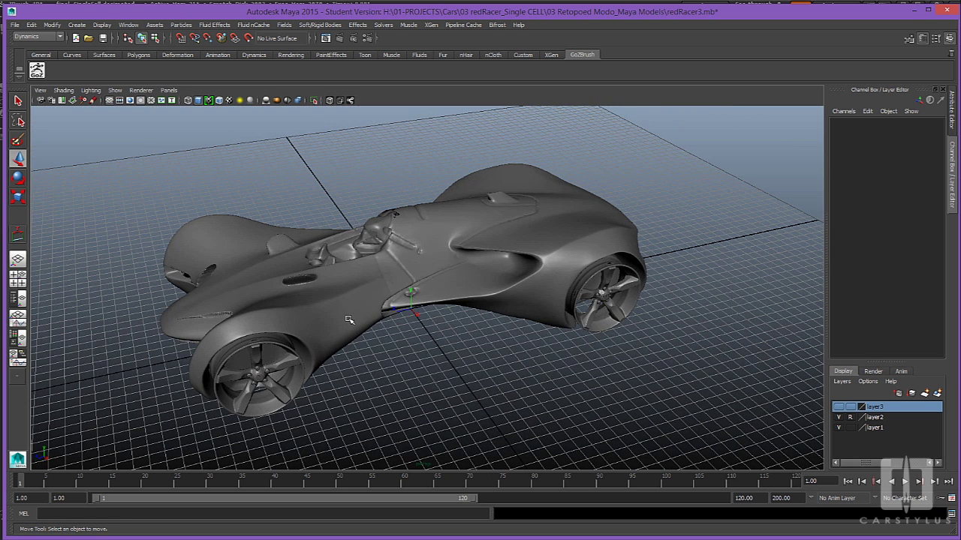
Step: Select Final_Cell1 and make it the live surface for Quad Draw retopology
left_click(396, 390)
mouse_move(396, 389)
left_mouse_down("alt")
mouse_move(379, 383)
mouse_move(388, 365)
mouse_move(399, 389)
mouse_move(390, 385)
left_mouse_up("alt")
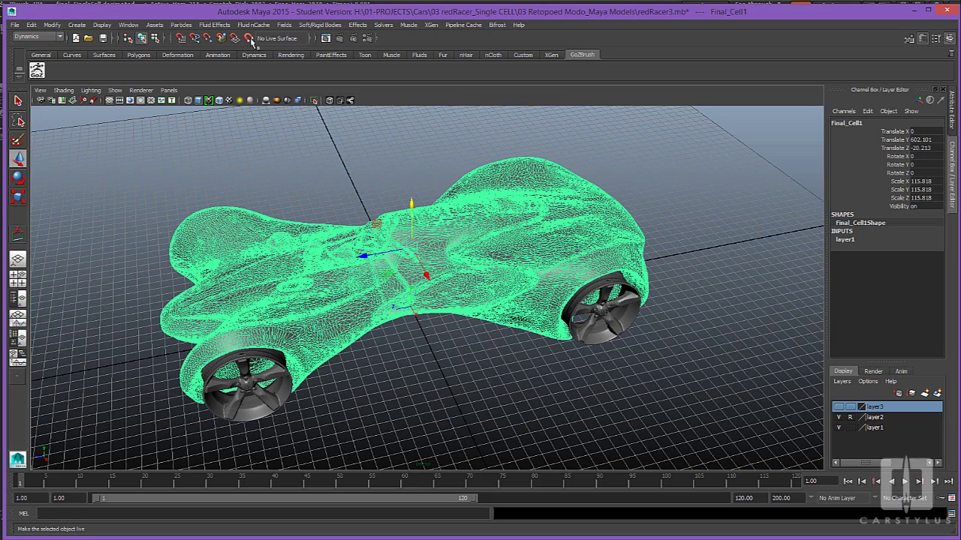
left_click(249, 38)
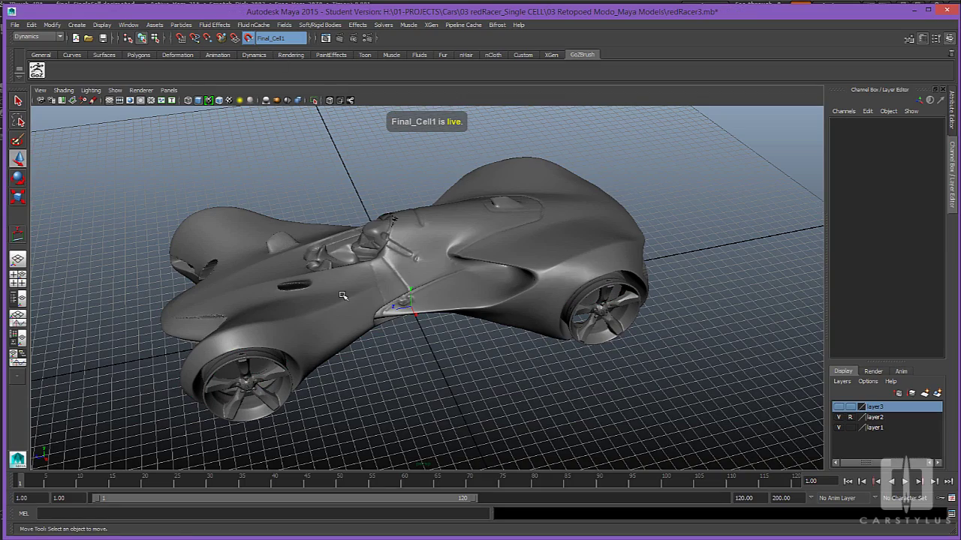
left_click_drag(344, 296, 385, 323, "alt")
right_click_drag(386, 323, 382, 343, "alt")
left_click_drag(382, 343, 437, 358, "alt")
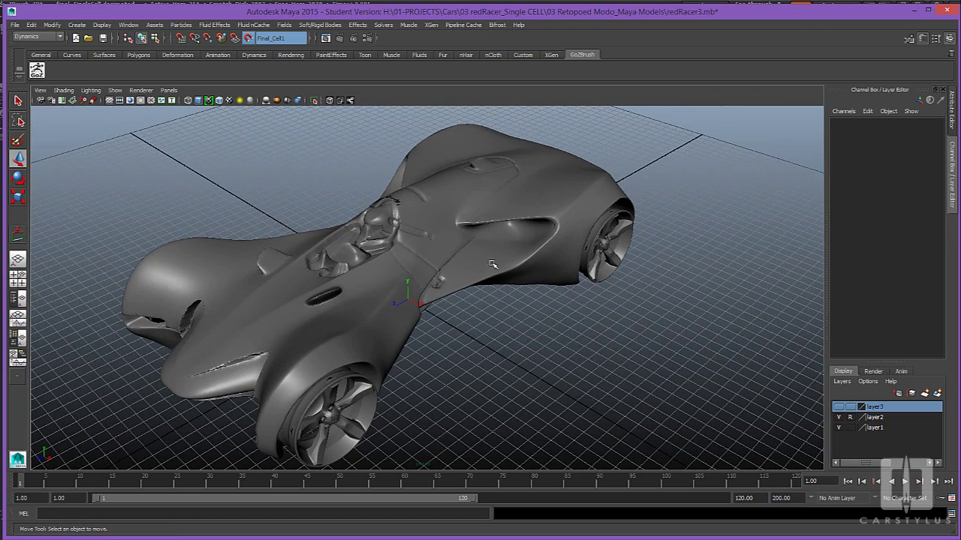
right_click_drag(492, 264, 564, 326, "shift")
left_click_drag(564, 326, 471, 332, "alt")
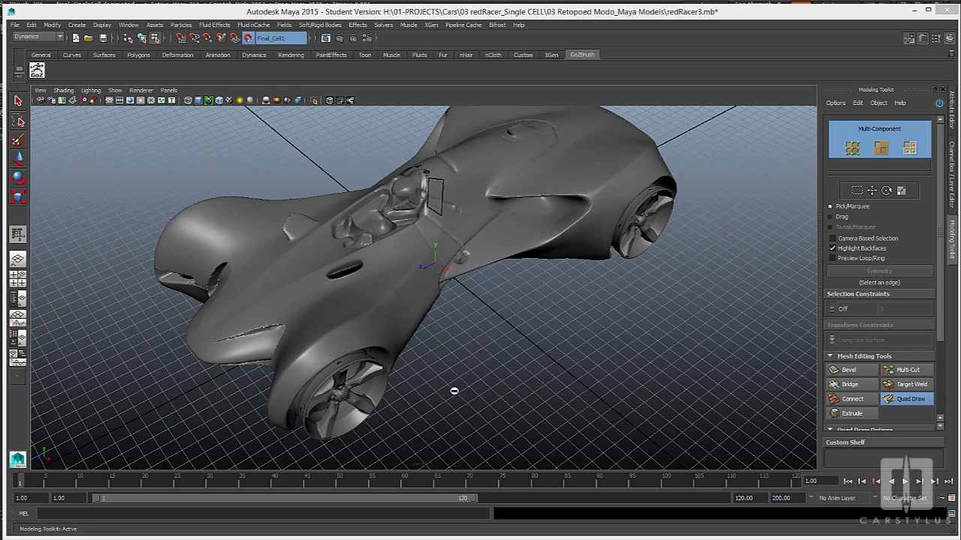
Step: Draw a Quad Draw face on the body beside the cockpit, next to the oval scoop
left_click_drag(459, 353, 489, 354, "alt")
middle_click_drag(489, 353, 464, 339, "alt")
left_click_drag(464, 339, 453, 297, "alt")
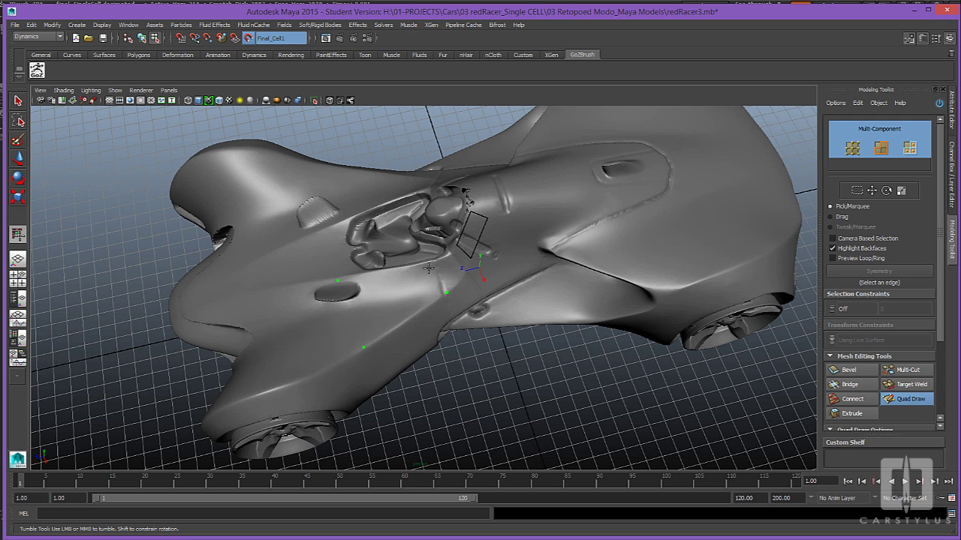
left_click(399, 304, "shift")
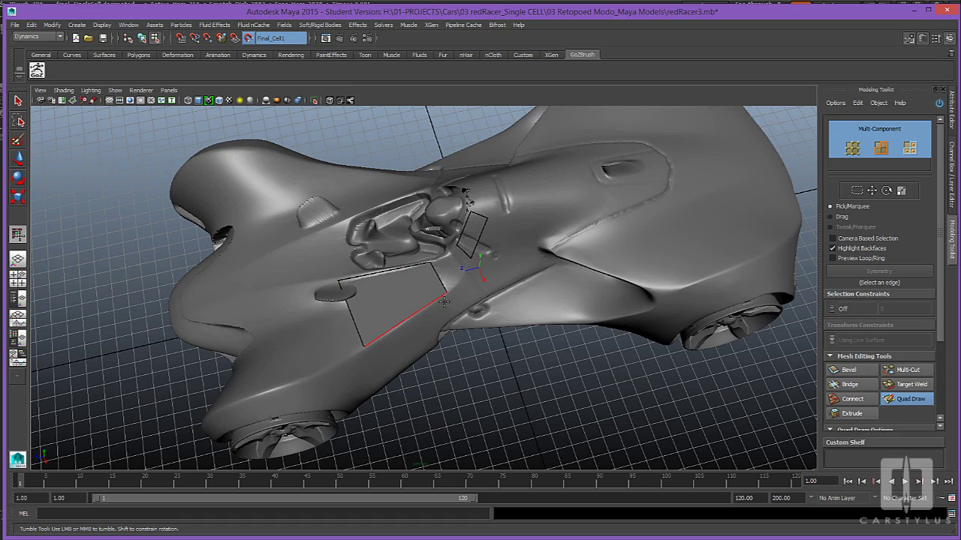
mouse_move(462, 372)
left_mouse_down("alt")
mouse_move(486, 365)
mouse_move(556, 381)
mouse_move(538, 377)
left_mouse_up("alt")
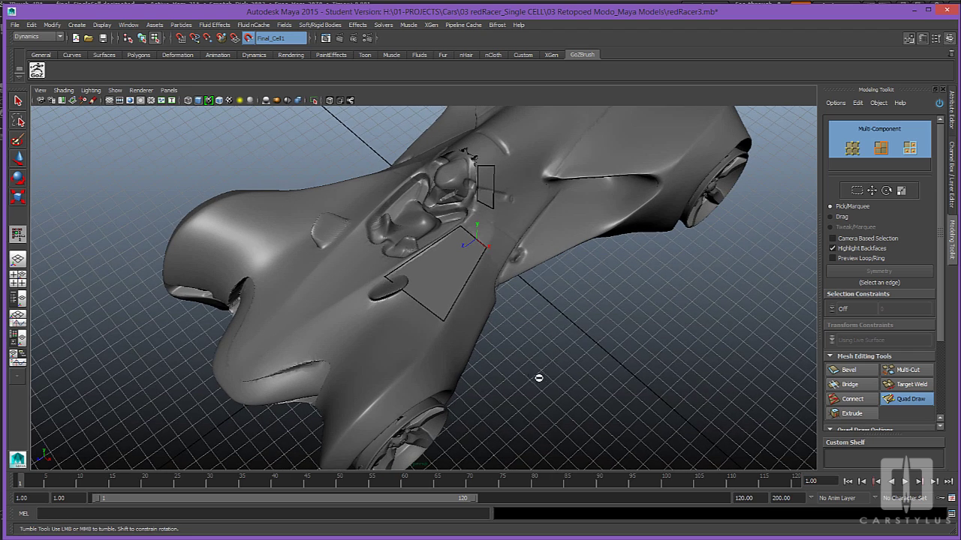
right_click_drag(535, 363, 508, 296, "alt")
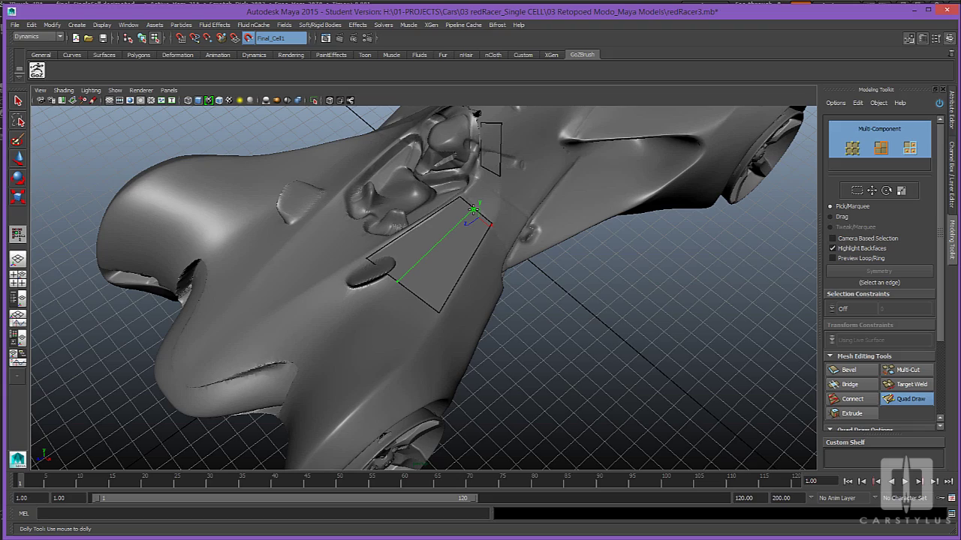
left_click_drag(558, 370, 470, 360, "alt")
middle_click_drag(470, 360, 452, 372, "alt")
left_click_drag(452, 372, 414, 368, "alt")
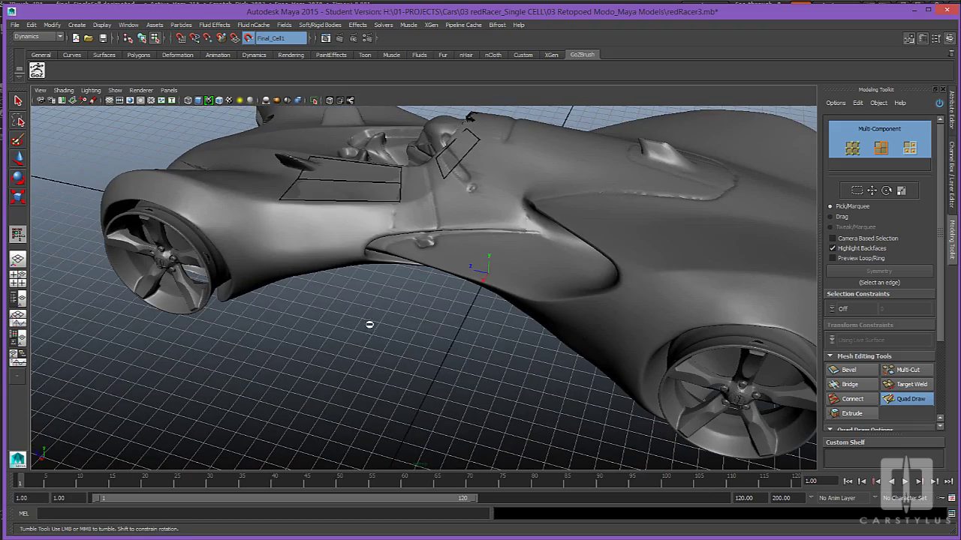
left_click_drag(369, 324, 569, 351, "alt")
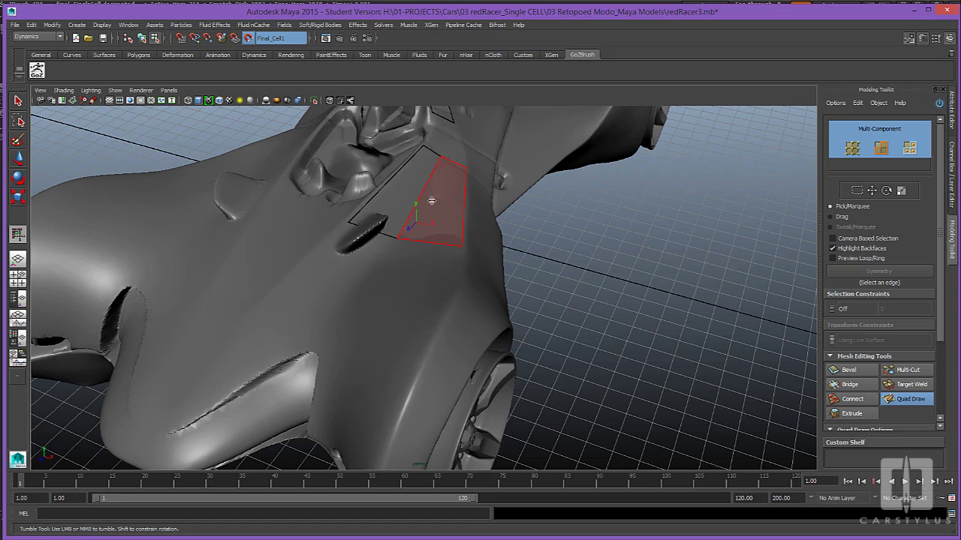
left_click_drag(448, 160, 528, 388, "alt")
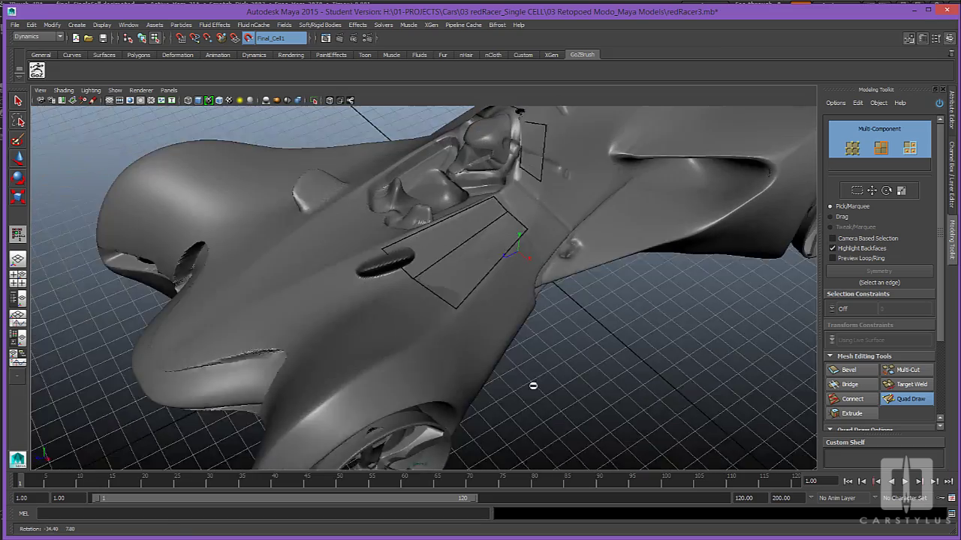
Step: Extend a new face strip below the side panel beside the cockpit and adjust its corners
right_click_drag(527, 388, 506, 356, "alt")
left_click_drag(506, 356, 544, 353, "alt")
mouse_move(564, 308)
left_mouse_down("alt")
mouse_move(598, 300)
mouse_move(547, 318)
left_mouse_up("alt")
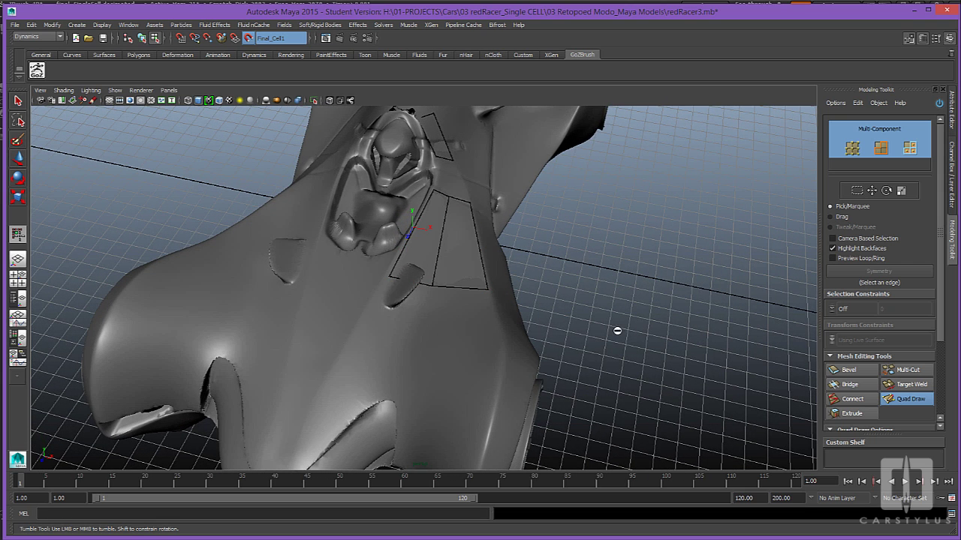
left_click_drag(617, 331, 603, 324, "alt")
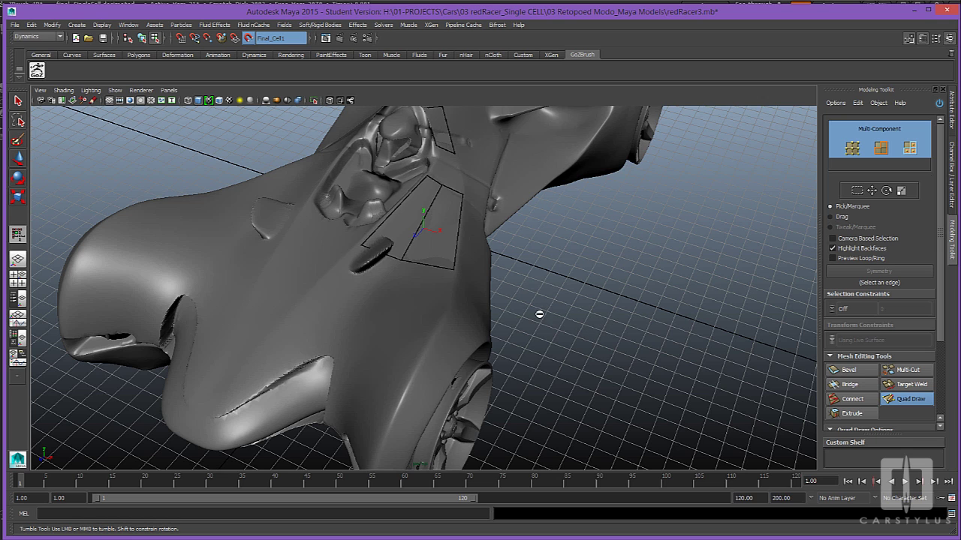
key("ctrl")
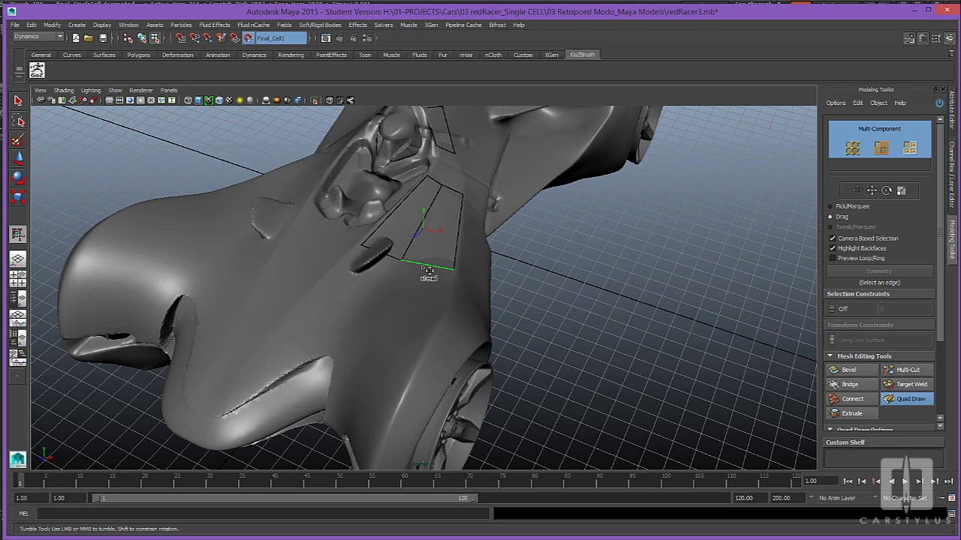
mouse_move(428, 271)
left_mouse_down()
mouse_move(408, 343)
mouse_move(391, 353)
mouse_move(393, 339)
mouse_move(394, 350)
left_mouse_up()
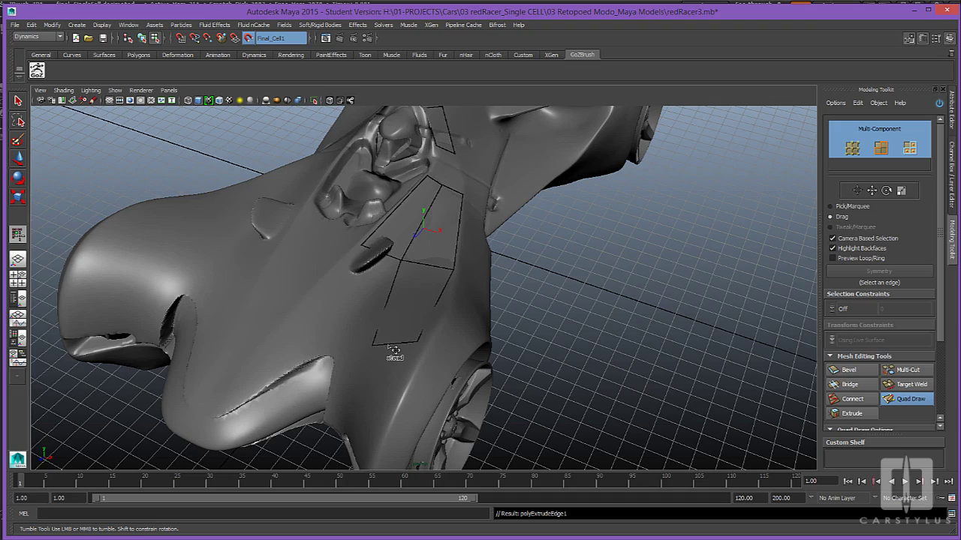
left_click_drag(559, 348, 535, 380, "alt")
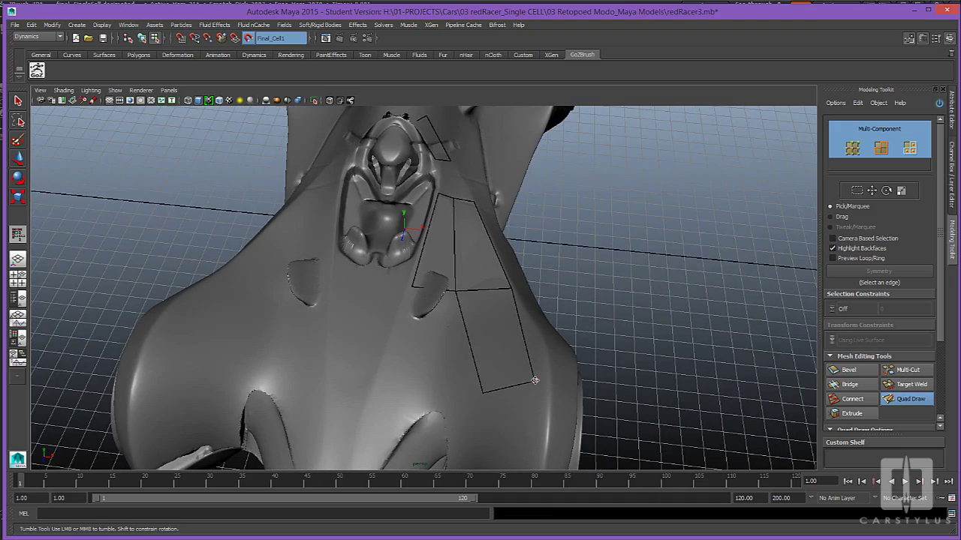
left_click_drag(534, 381, 543, 368)
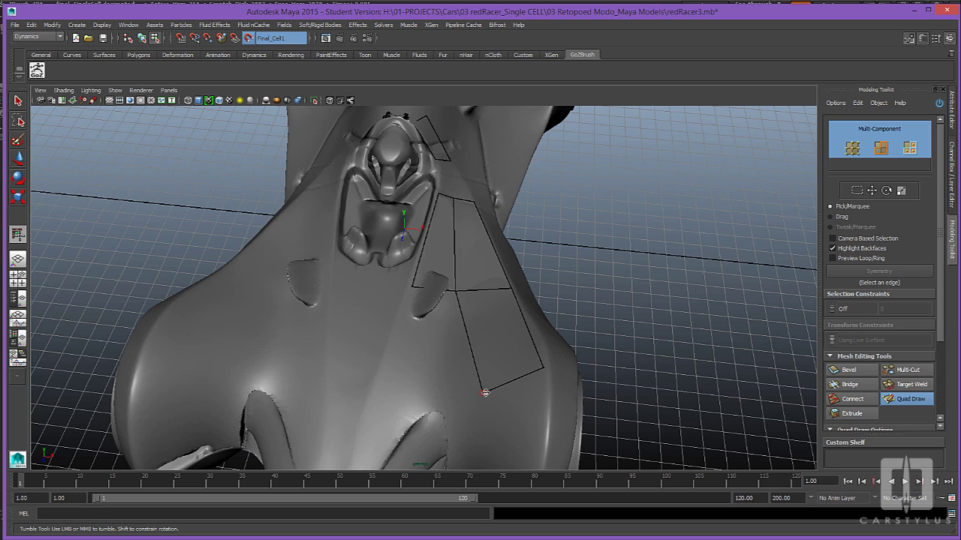
left_click_drag(482, 388, 434, 398)
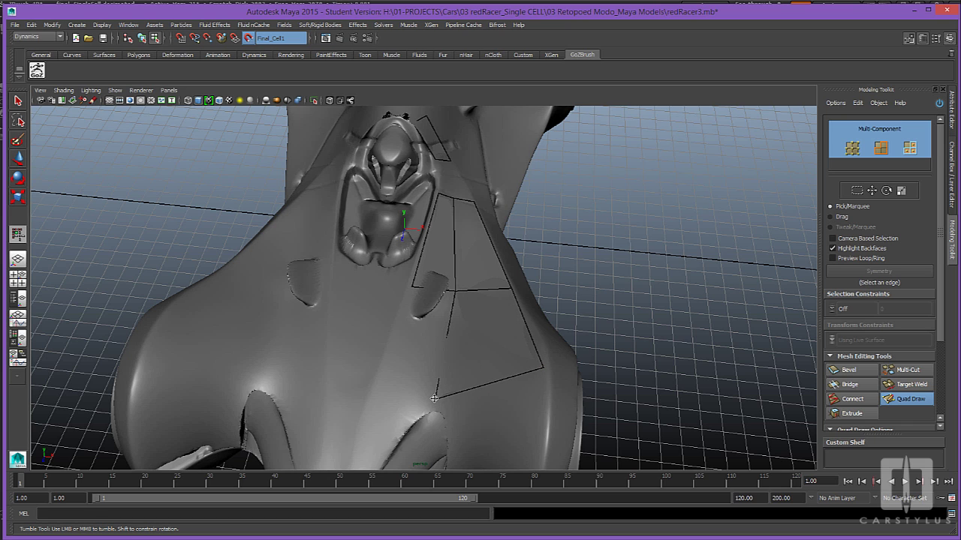
Step: Add more quads extending from the border edge along the lower side of the body
left_click_drag(650, 328, 562, 336, "alt")
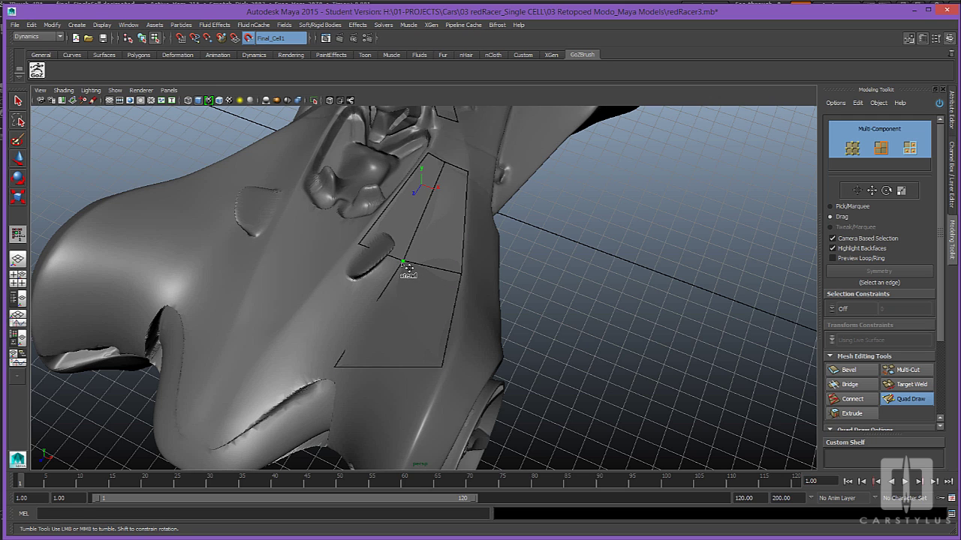
mouse_move(406, 266)
left_mouse_down()
mouse_move(311, 319)
mouse_move(279, 353)
left_mouse_up()
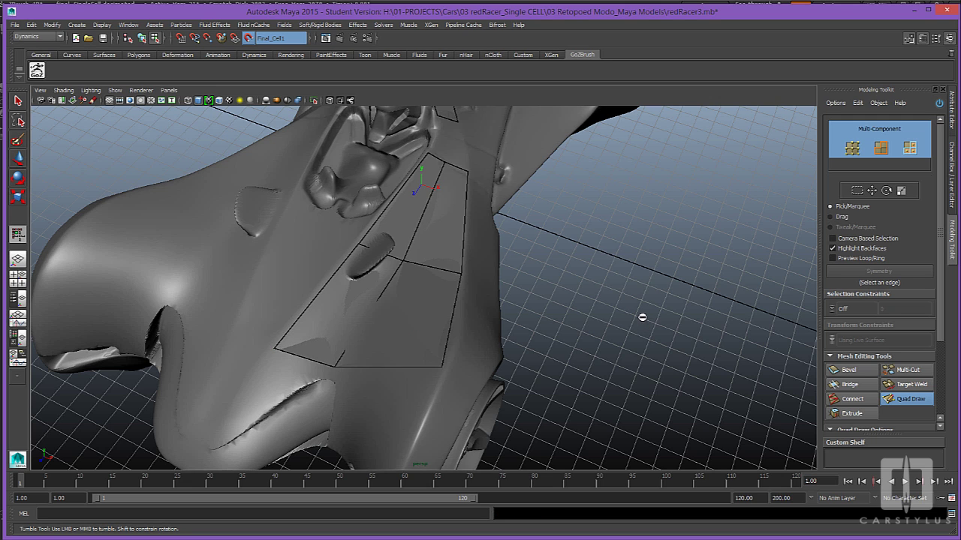
mouse_move(611, 328)
left_mouse_down("alt")
mouse_move(572, 325)
mouse_move(601, 328)
mouse_move(600, 343)
mouse_move(491, 365)
left_mouse_up("alt")
middle_click_drag(491, 365, 500, 352, "alt")
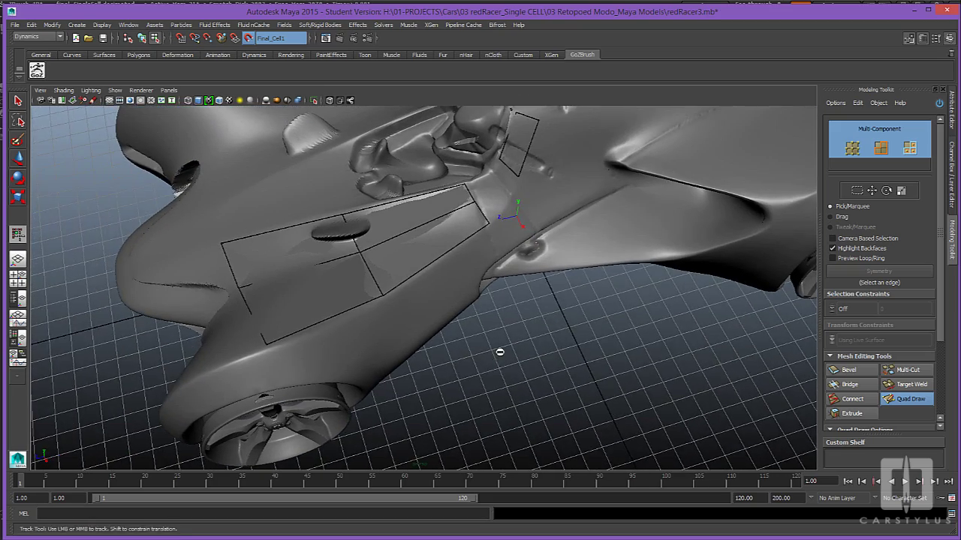
mouse_move(500, 352)
left_mouse_down("alt")
mouse_move(488, 378)
mouse_move(498, 367)
mouse_move(468, 337)
left_mouse_up("alt")
left_click_drag(398, 311, 407, 339)
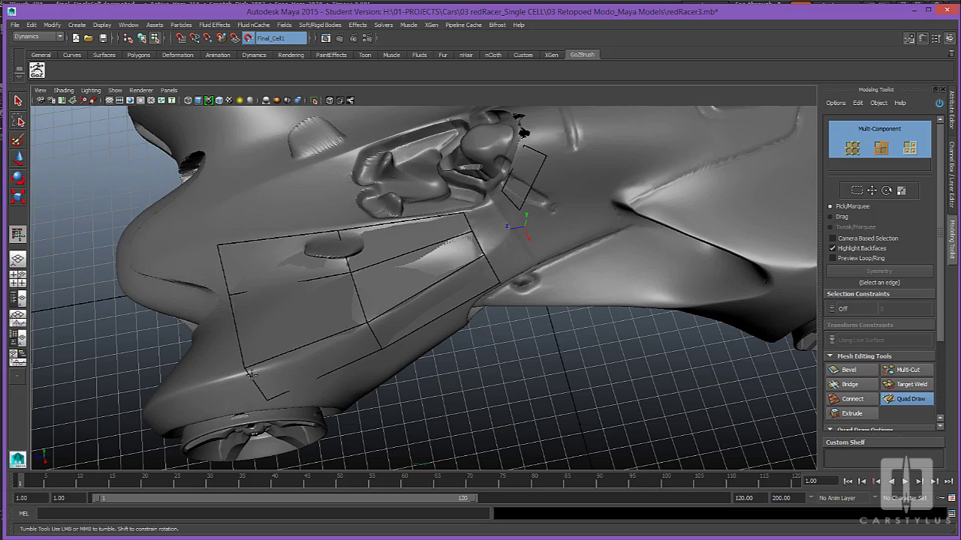
Step: Orbit and pan around the car to review the quad patches on its side
left_click_drag(503, 362, 392, 351, "alt")
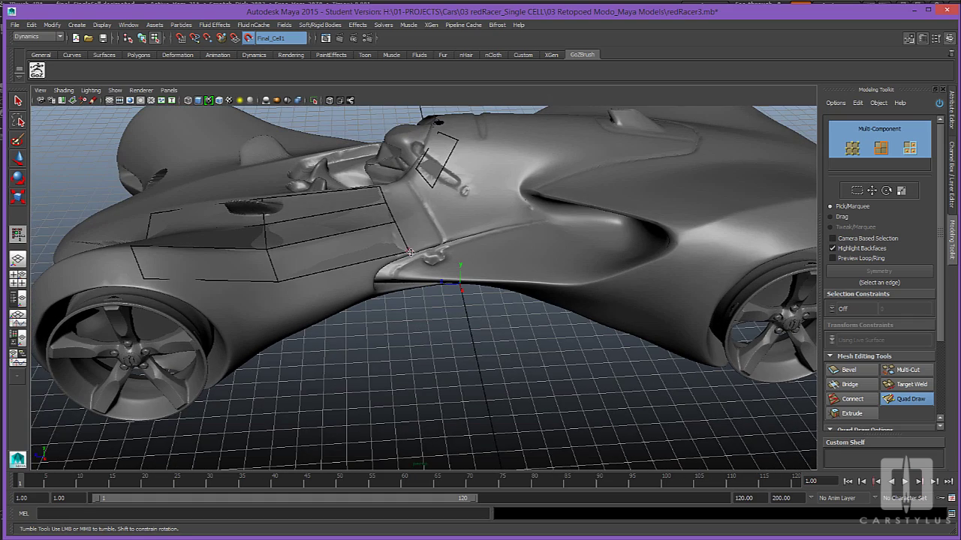
left_click_drag(316, 345, 451, 347, "alt")
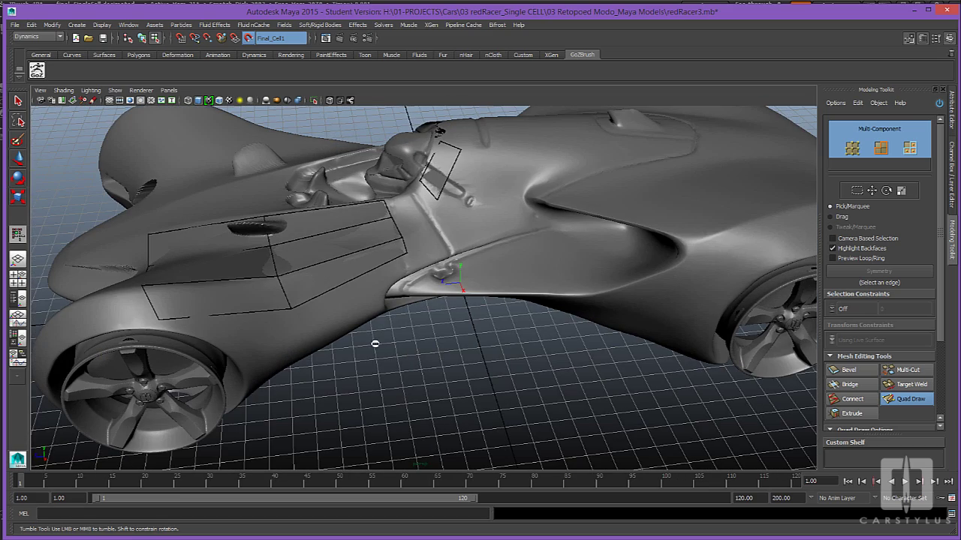
left_click_drag(375, 343, 463, 362, "alt")
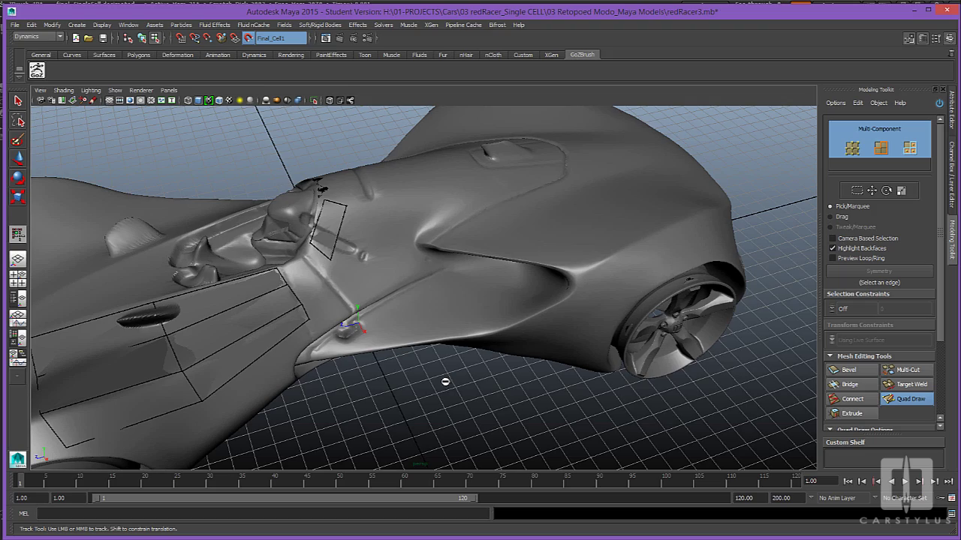
left_click_drag(445, 382, 427, 219, "alt")
left_click_drag(412, 355, 424, 308, "alt")
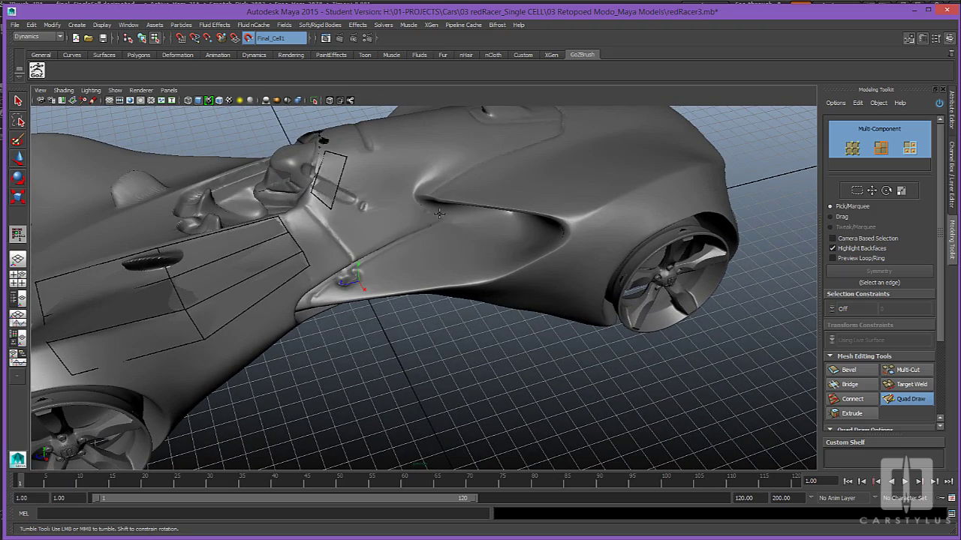
left_click_drag(312, 326, 316, 339, "alt")
middle_click_drag(315, 339, 340, 326, "alt")
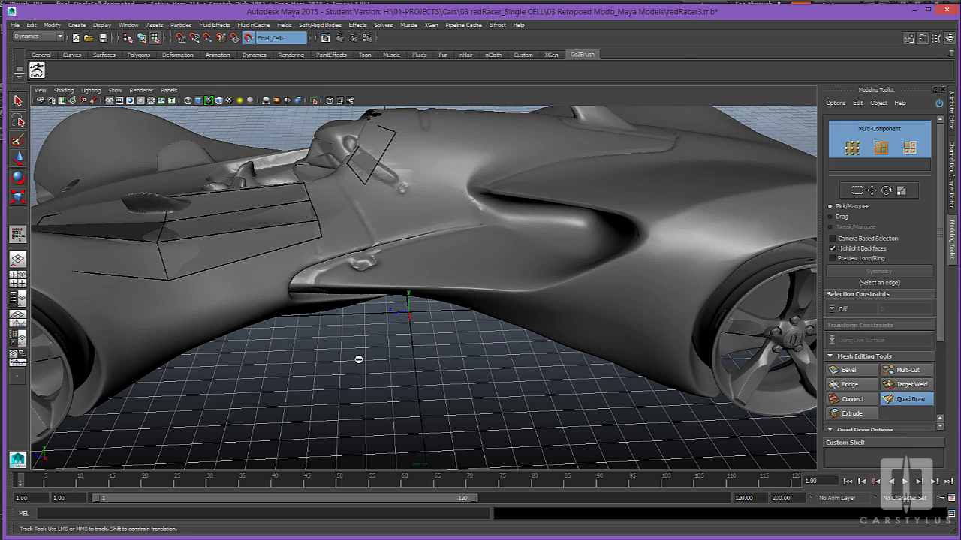
left_click_drag(358, 360, 513, 190, "alt")
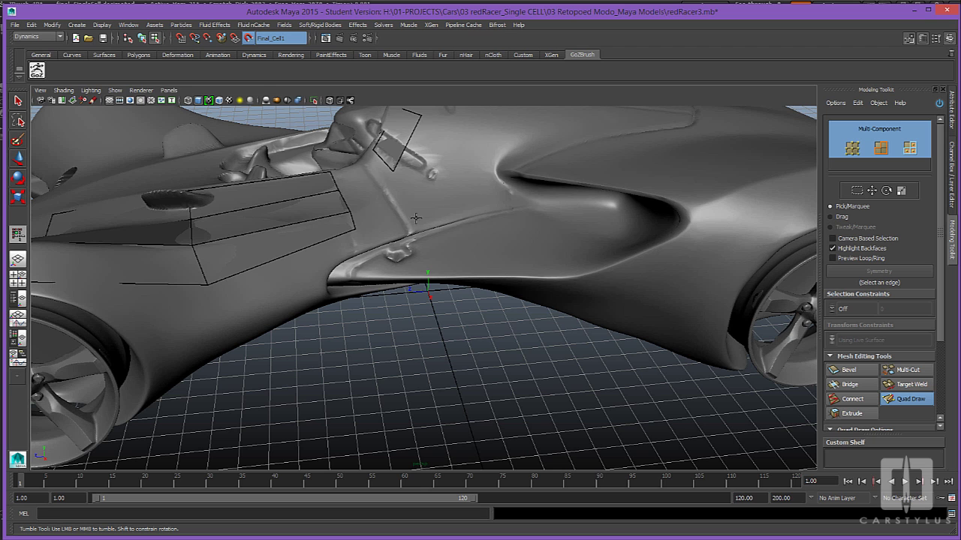
left_click_drag(298, 272, 568, 188, "alt")
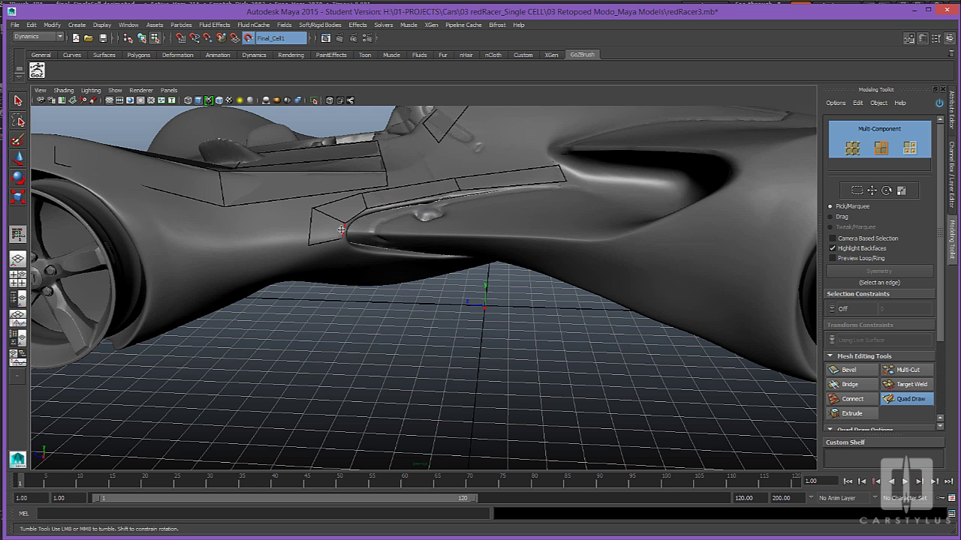
left_click_drag(365, 248, 472, 308, "alt")
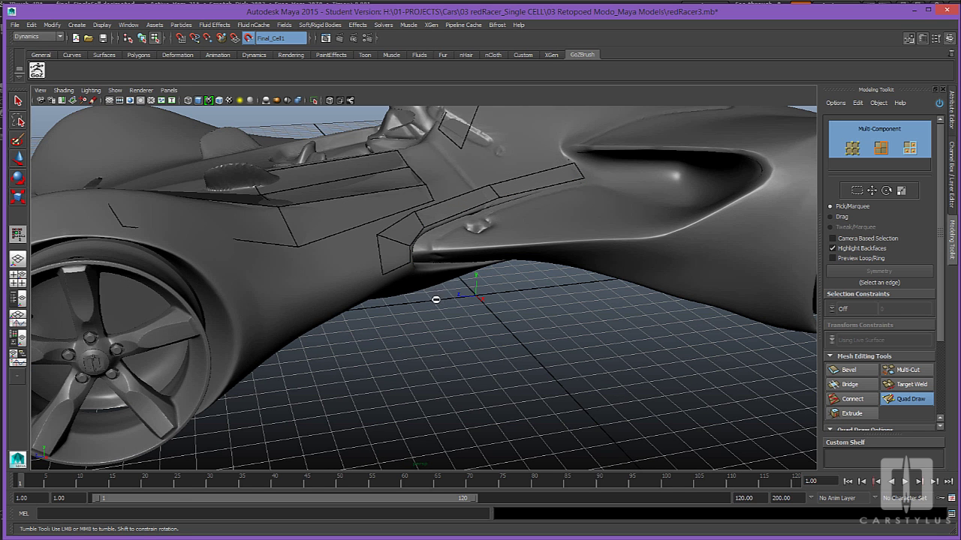
left_click_drag(435, 341, 415, 342, "alt")
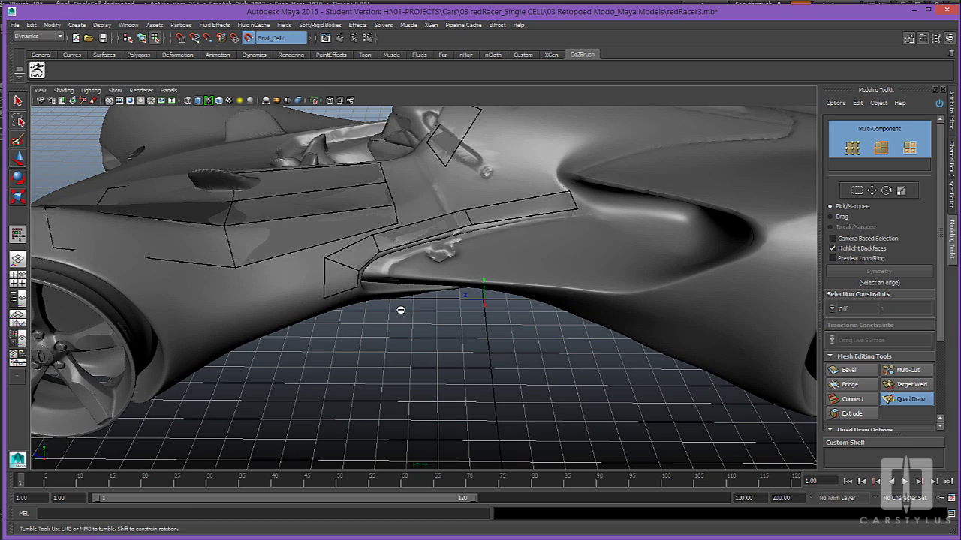
mouse_move(377, 341)
left_mouse_down("alt")
mouse_move(403, 349)
mouse_move(382, 353)
left_mouse_up("alt")
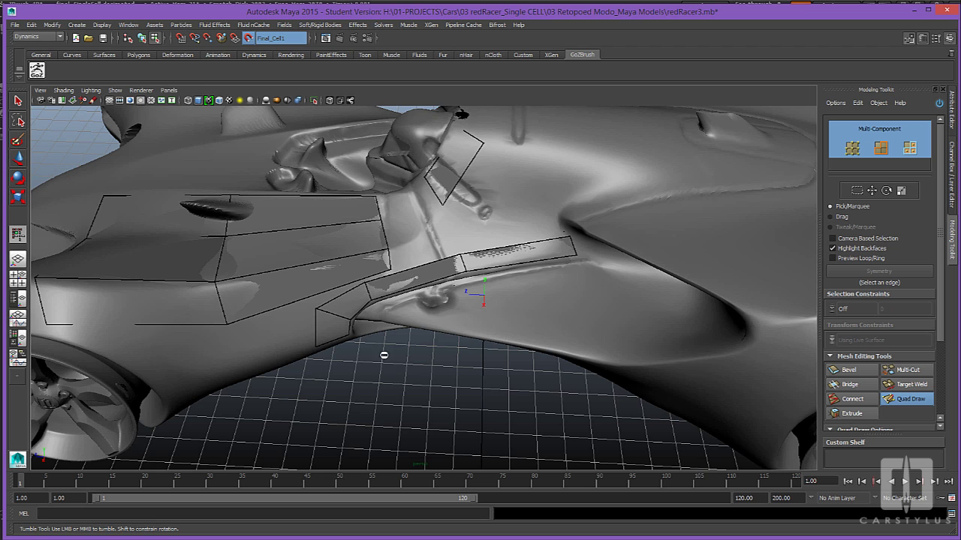
middle_click_drag(382, 354, 428, 373, "alt")
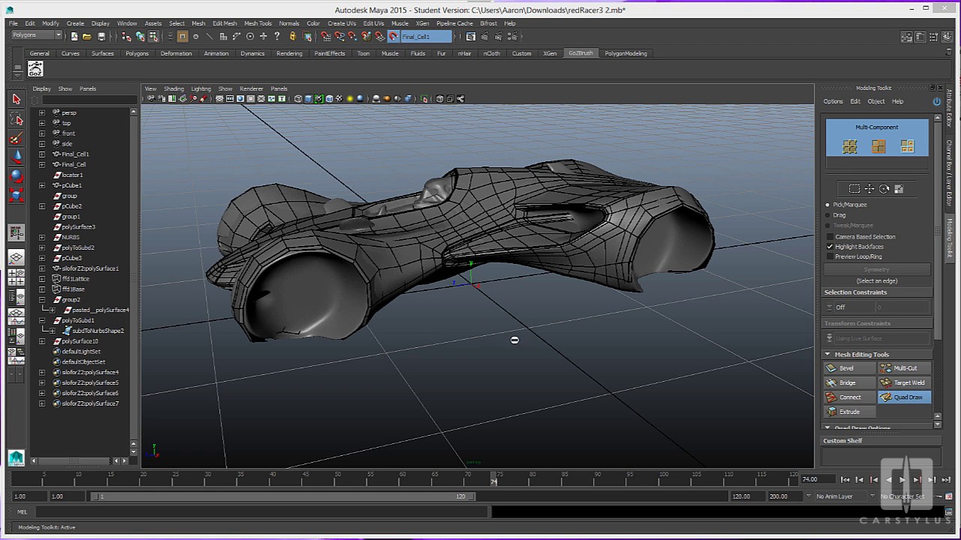
Step: Tumble the retopologized car through top-down, low side, front and three-quarter views
mouse_move(533, 328)
left_mouse_down("alt")
mouse_move(519, 354)
mouse_move(525, 313)
left_mouse_up("alt")
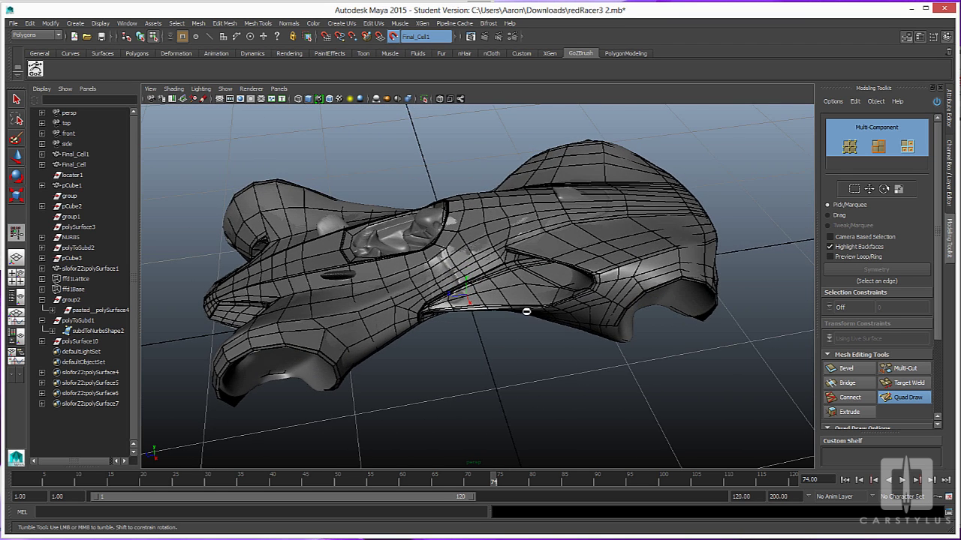
left_click_drag(500, 358, 508, 350, "alt")
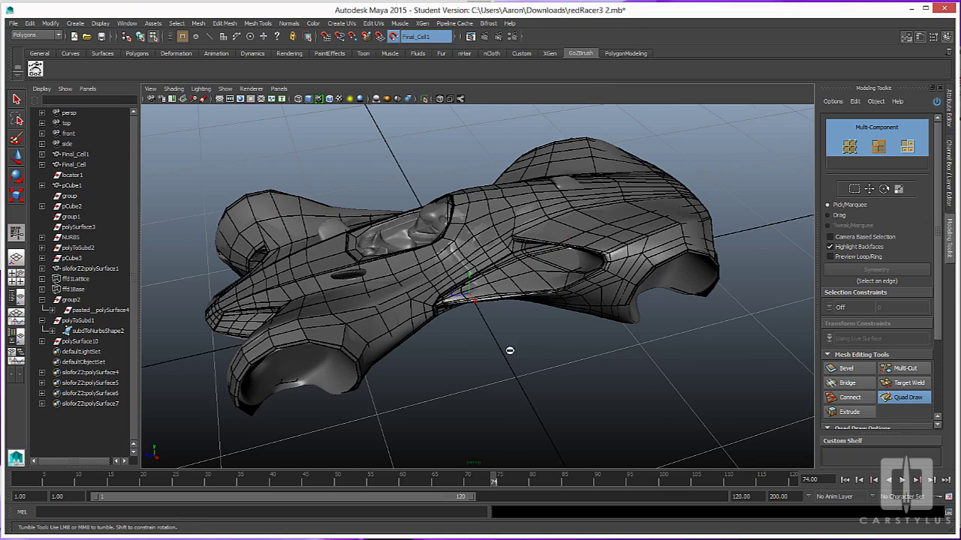
mouse_move(442, 394)
left_mouse_down("alt")
mouse_move(468, 390)
mouse_move(435, 414)
mouse_move(461, 420)
mouse_move(248, 347)
left_mouse_up("alt")
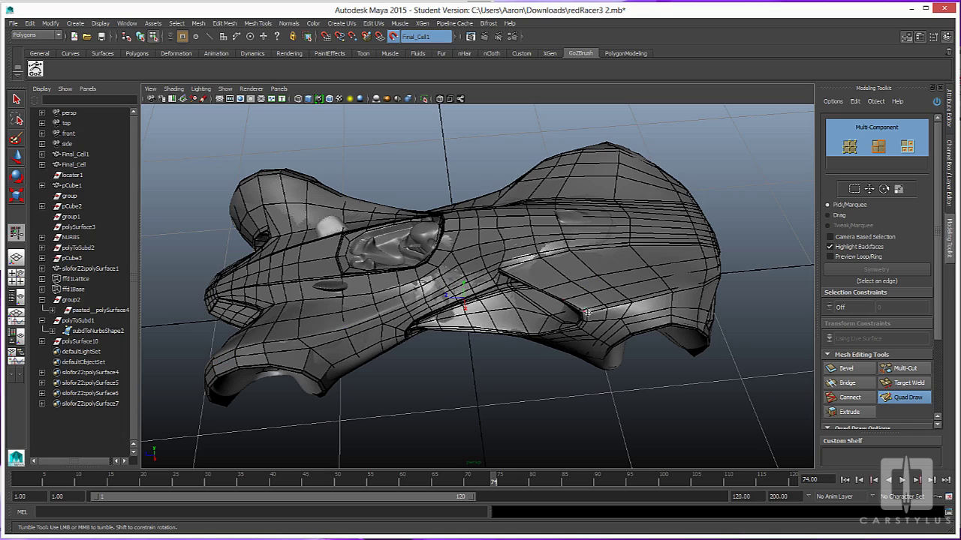
mouse_move(605, 351)
left_mouse_down("alt")
mouse_move(570, 375)
mouse_move(601, 363)
mouse_move(616, 368)
mouse_move(538, 253)
left_mouse_up("alt")
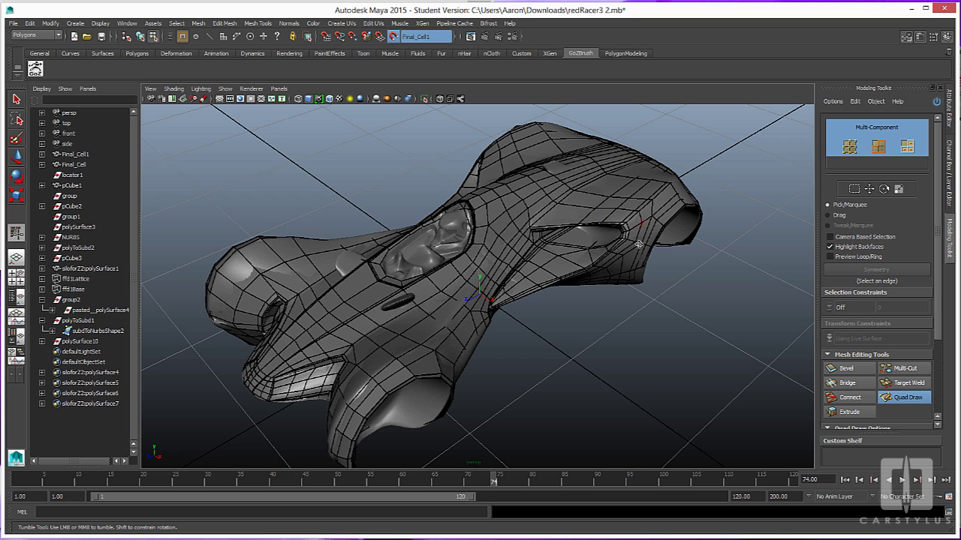
mouse_move(670, 322)
left_mouse_down("alt")
mouse_move(617, 348)
mouse_move(454, 293)
left_mouse_up("alt")
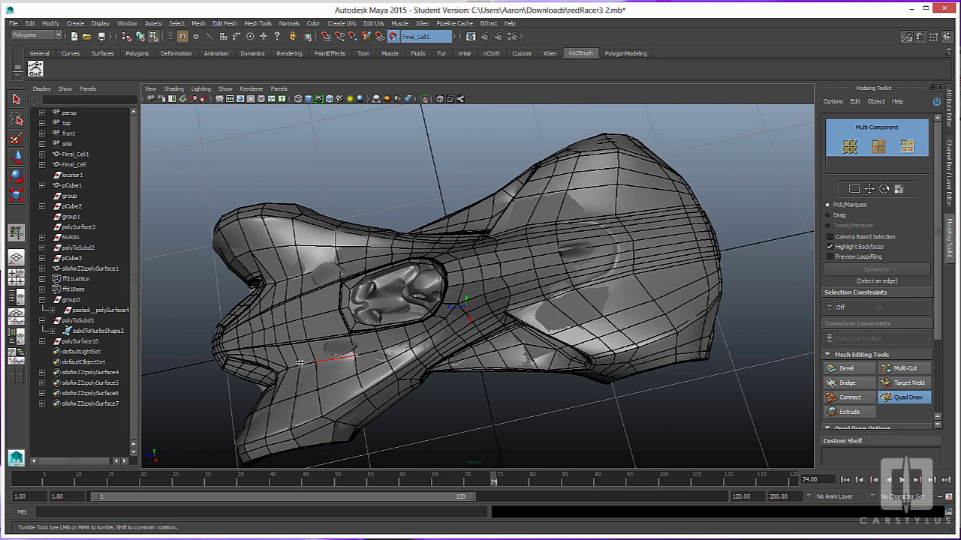
left_click_drag(518, 430, 563, 356, "alt")
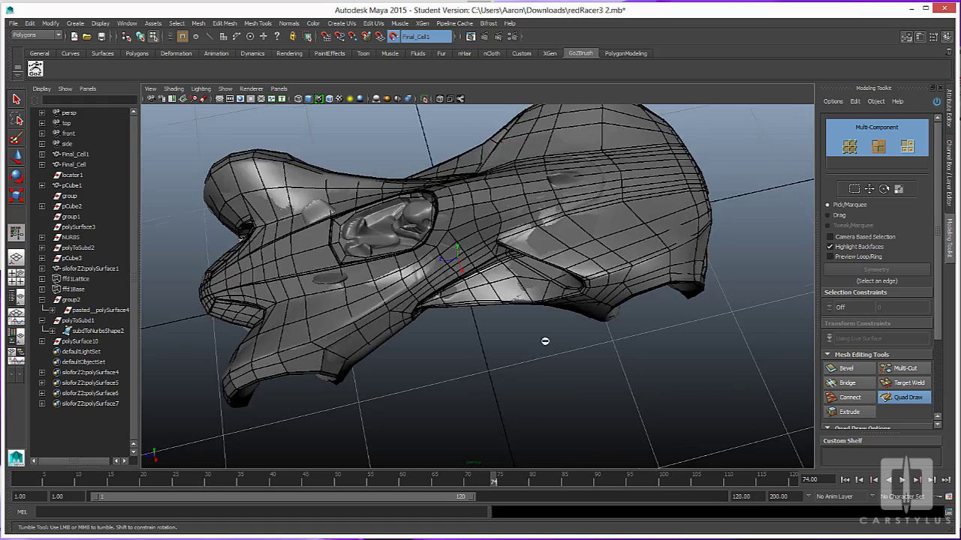
left_click_drag(545, 341, 716, 296, "alt")
middle_click_drag(716, 296, 739, 331, "alt")
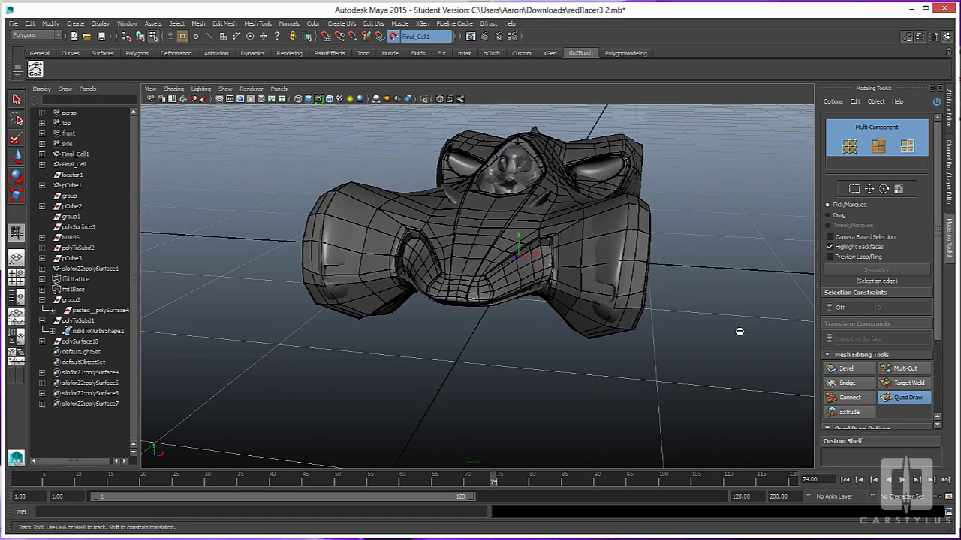
left_click_drag(739, 331, 680, 358, "alt")
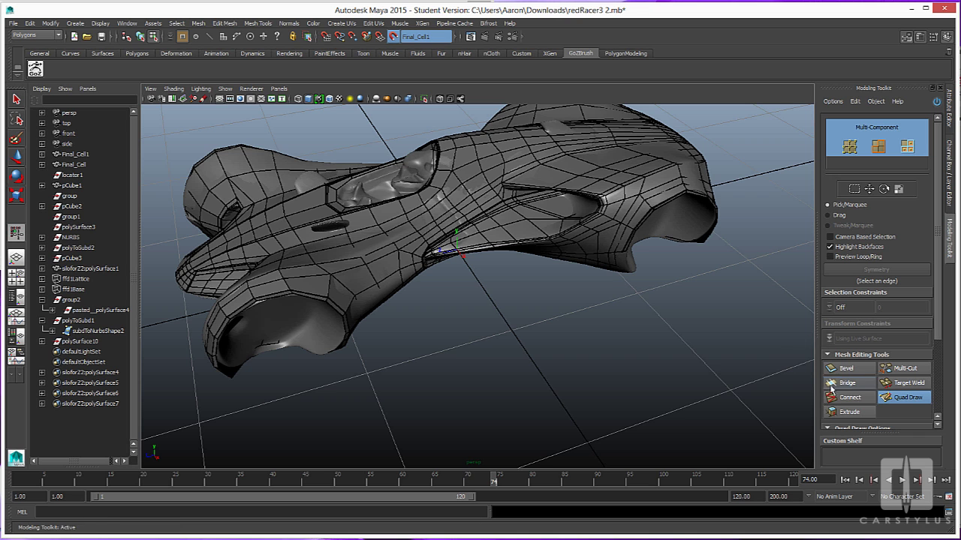
Step: Select the car mesh and turn off the originalBOD_sculpt layer's visibility
left_click(887, 397)
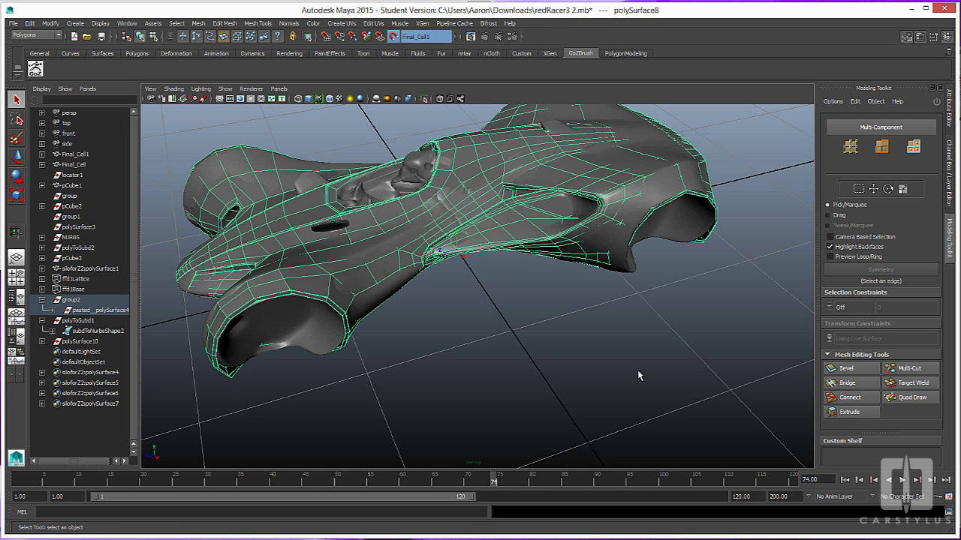
left_click_drag(657, 337, 630, 340, "alt")
left_click_drag(711, 347, 723, 326, "alt")
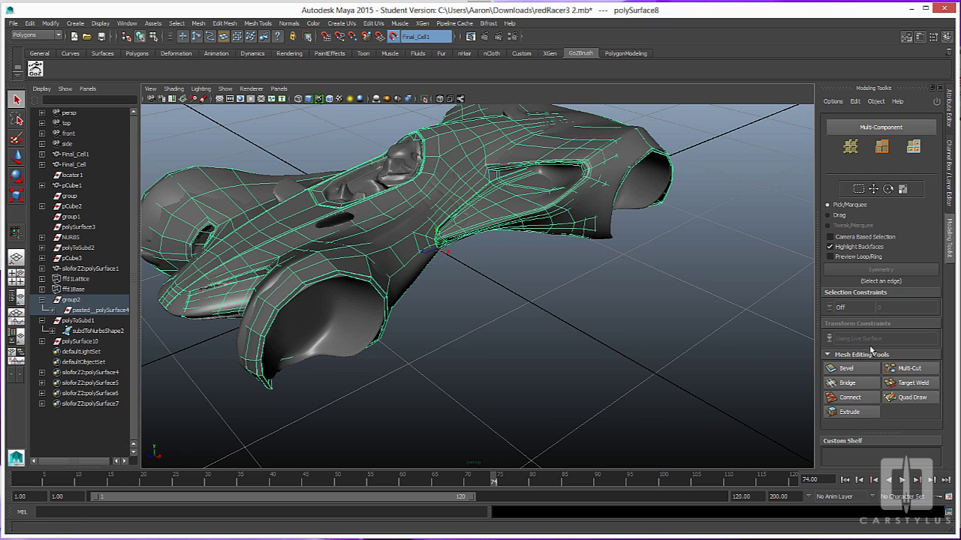
left_click(948, 188)
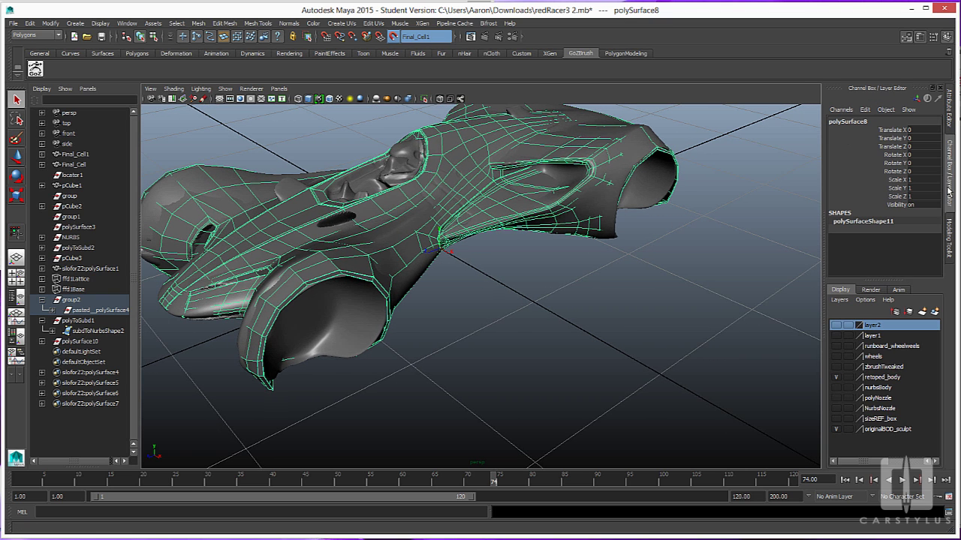
left_click(835, 430)
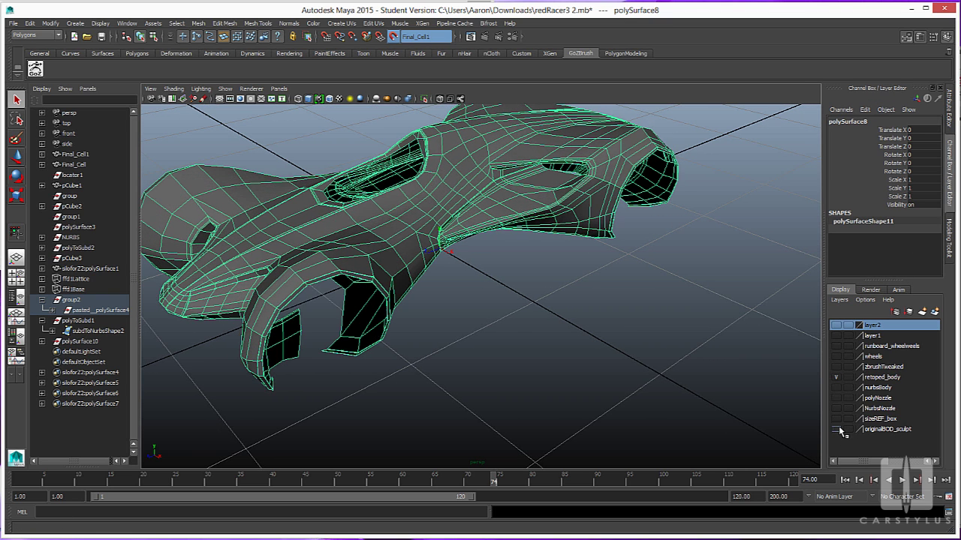
scroll(636, 314, "up", 3)
Step: Orbit around the standalone body polySurface8 to check its open wheel arches and cockpit
left_click(636, 360)
mouse_move(636, 360)
left_mouse_down("alt")
mouse_move(672, 383)
mouse_move(643, 365)
left_mouse_up("alt")
left_click(576, 226)
left_click_drag(591, 322, 614, 351, "alt")
left_click(592, 369)
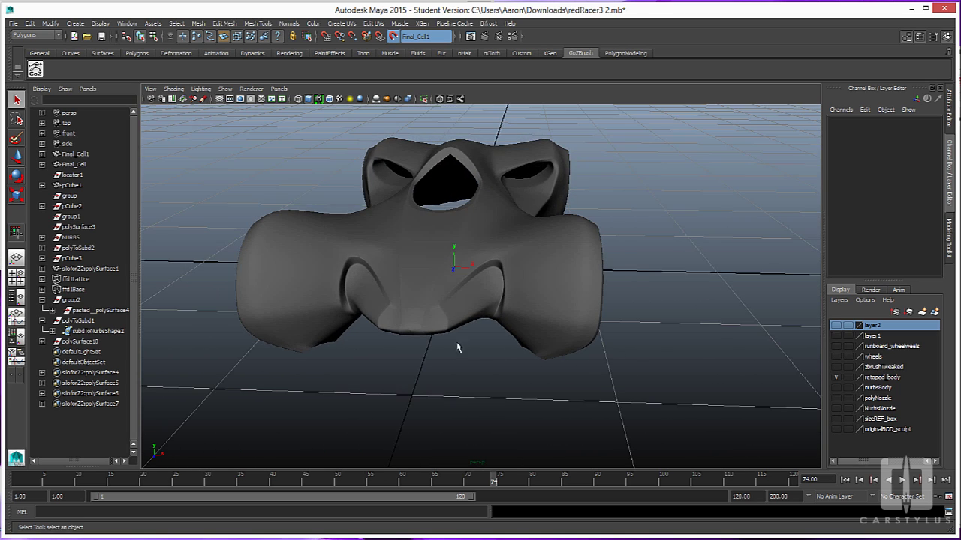
left_click_drag(674, 318, 543, 358, "alt")
left_click_drag(515, 298, 548, 337, "alt")
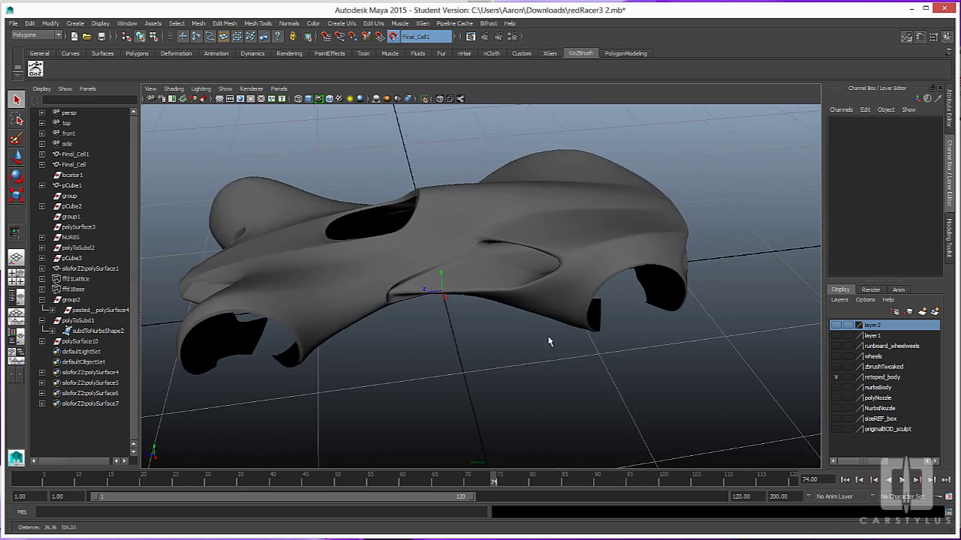
right_click(386, 290)
left_click_drag(386, 290, 484, 355, "alt")
right_click_drag(485, 355, 498, 379, "alt")
left_click_drag(499, 379, 400, 294, "alt")
Step: Select polySurface8 and convert it with Modify > Convert > Polygons to Subdiv
left_click(400, 294)
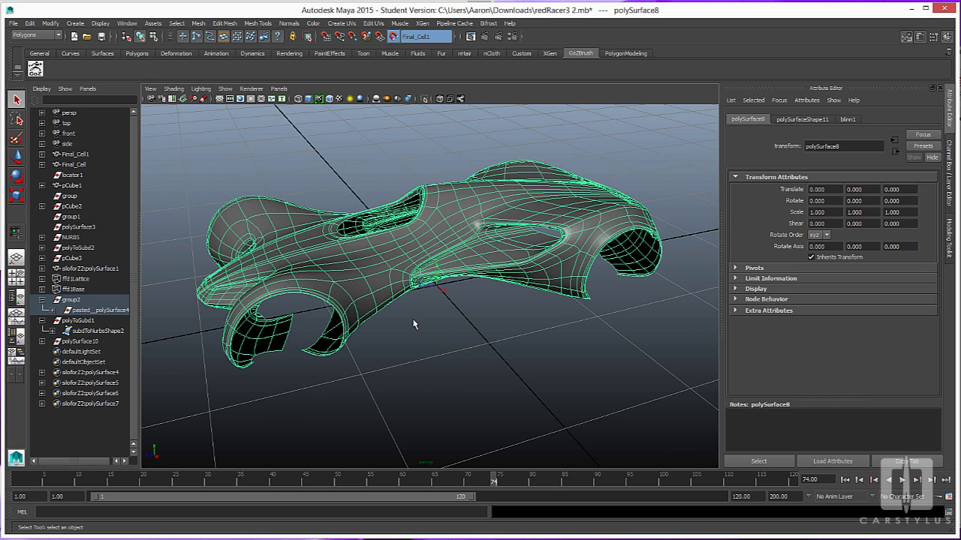
left_click(413, 324)
left_click_drag(413, 324, 416, 235, "alt")
left_click(392, 311)
left_click_drag(392, 312, 409, 375, "alt")
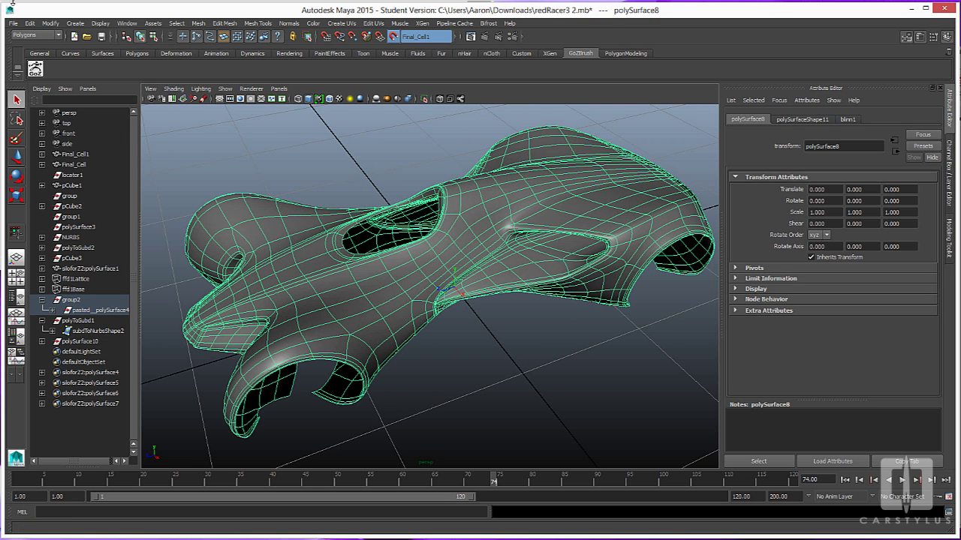
left_click(50, 23)
mouse_move(83, 183)
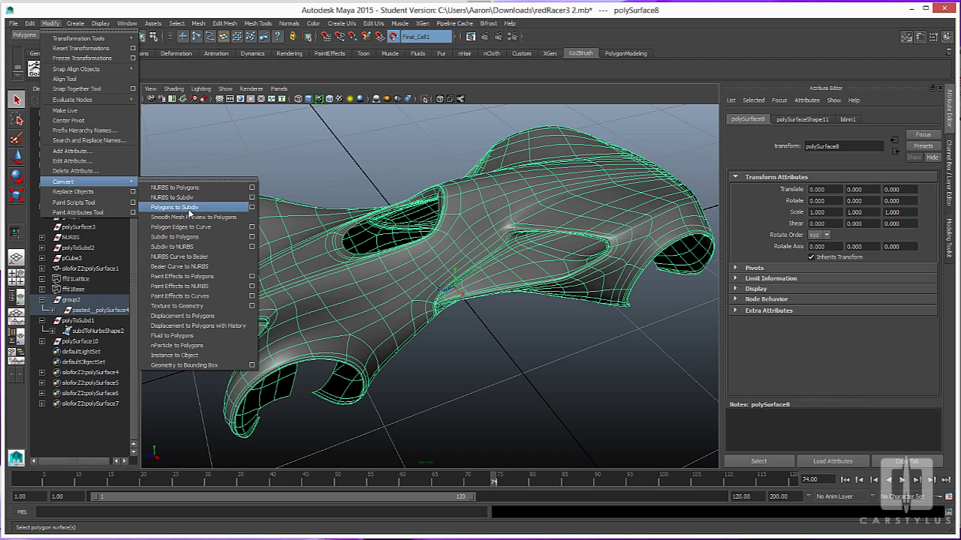
left_click(220, 207)
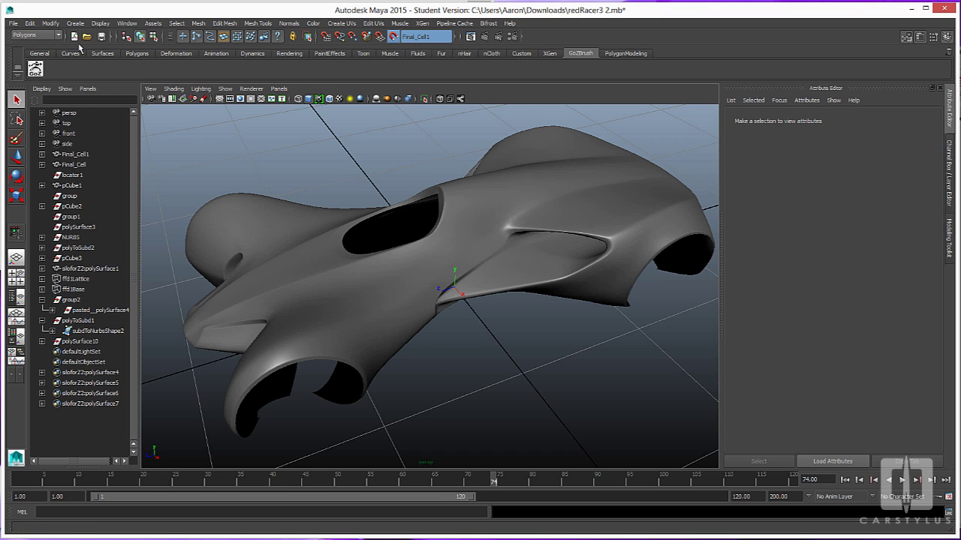
Step: Inspect the subdivided car's dense wireframe from several angles, ending with the car selected
left_click(58, 24)
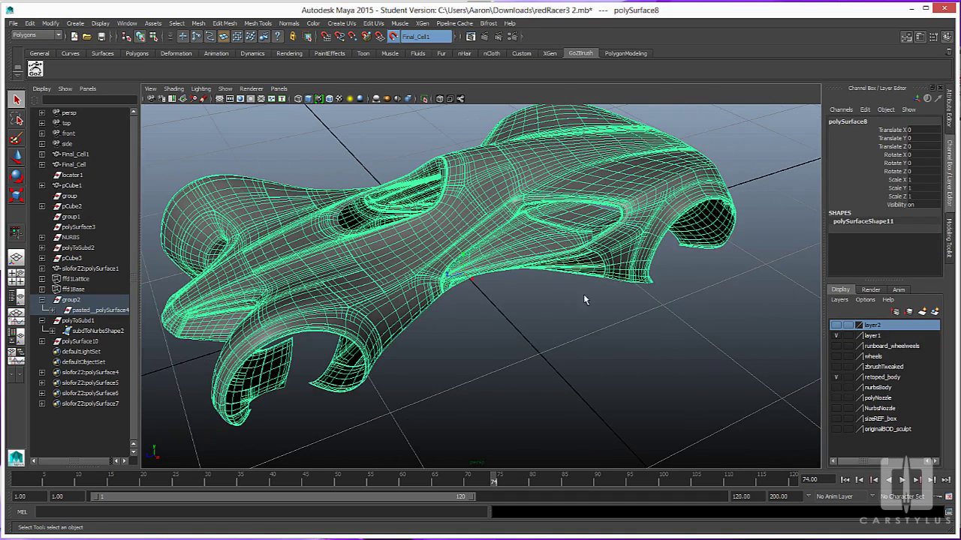
left_click(541, 332)
left_click_drag(541, 333, 461, 326, "alt")
left_click(360, 300)
scroll(487, 346, "up", 5)
scroll(511, 330, "down", 1)
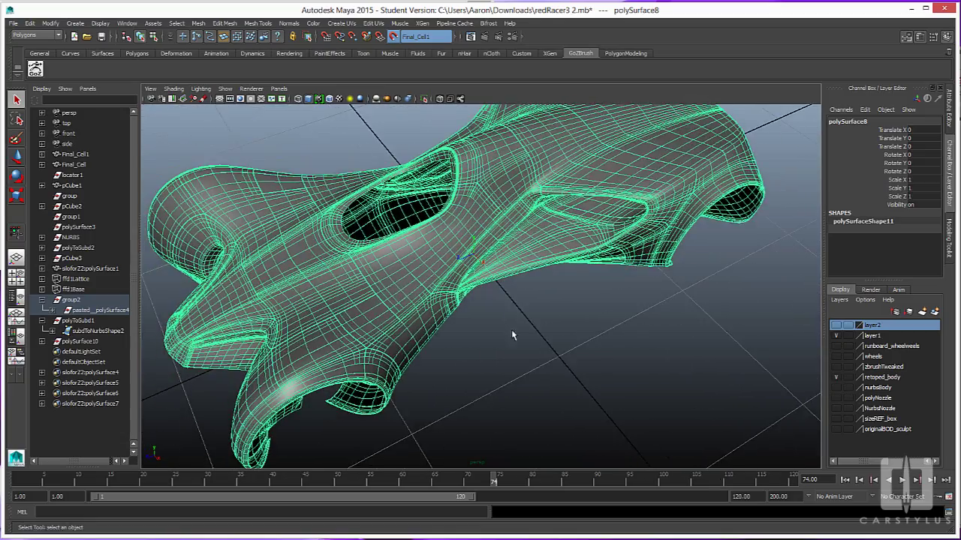
scroll(560, 345, "down", 4)
left_click(576, 347)
left_click_drag(575, 346, 426, 294, "alt")
left_click(426, 297)
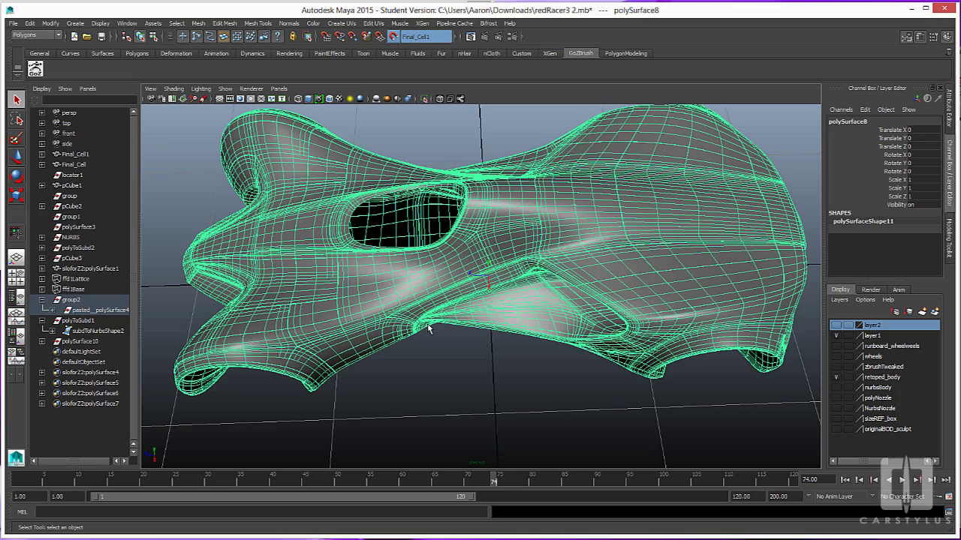
left_click_drag(433, 397, 566, 351, "alt")
left_click(551, 346)
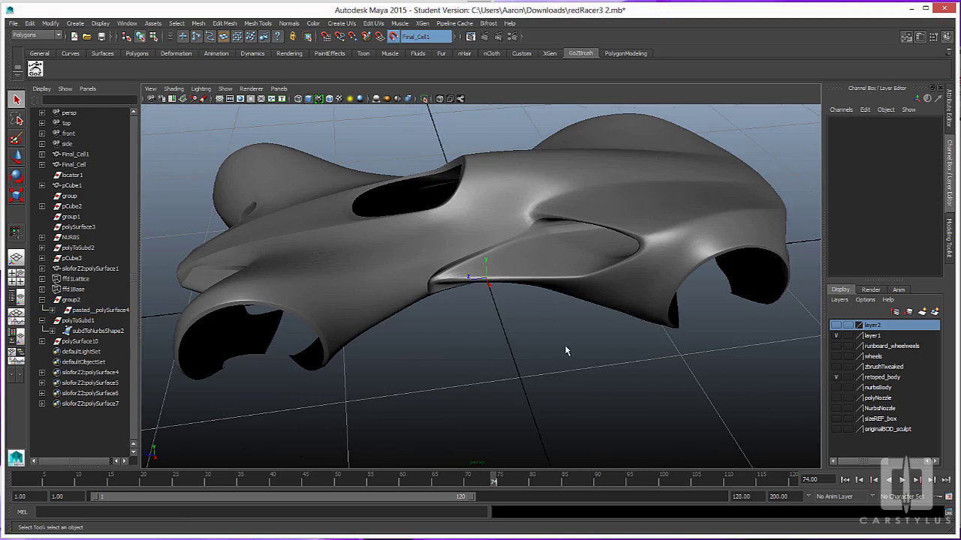
key("ctrl+z")
key("ctrl+z")
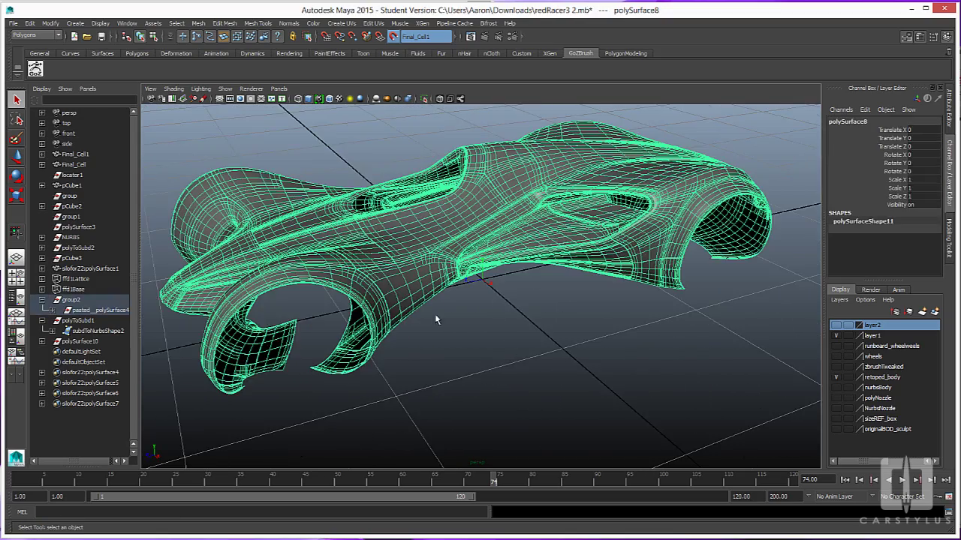
Step: Export the selected car body via Export Selection options with file type SPF_DCE
left_click(15, 24)
mouse_move(33, 133)
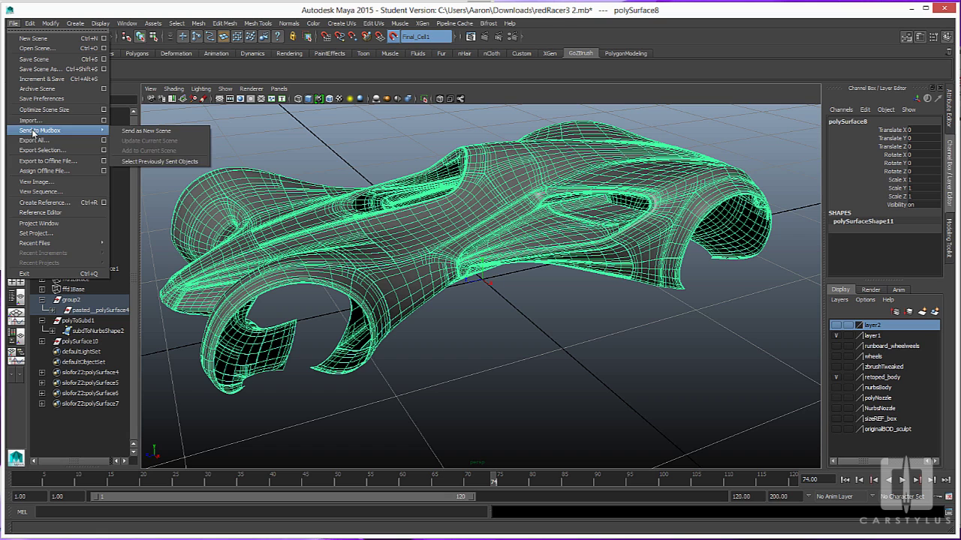
left_click(103, 154)
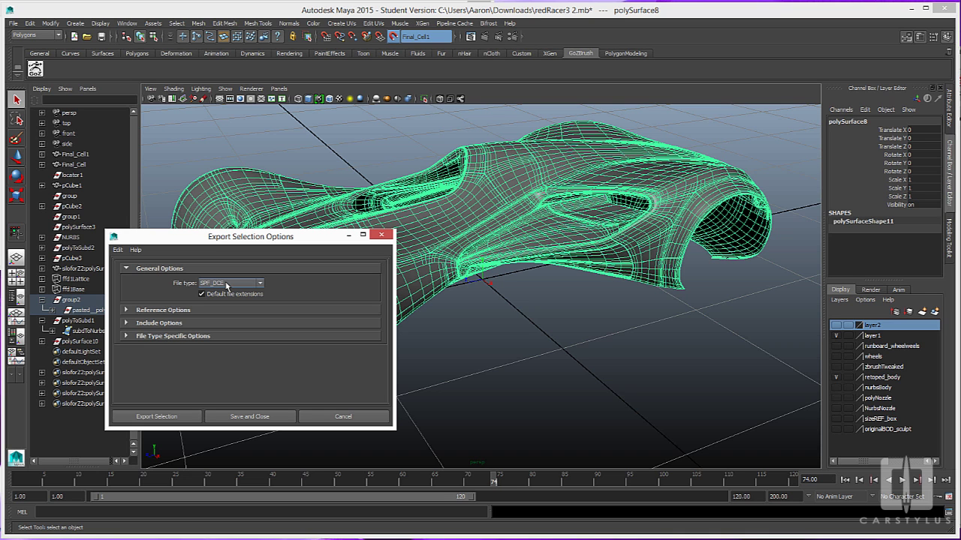
left_click(169, 418)
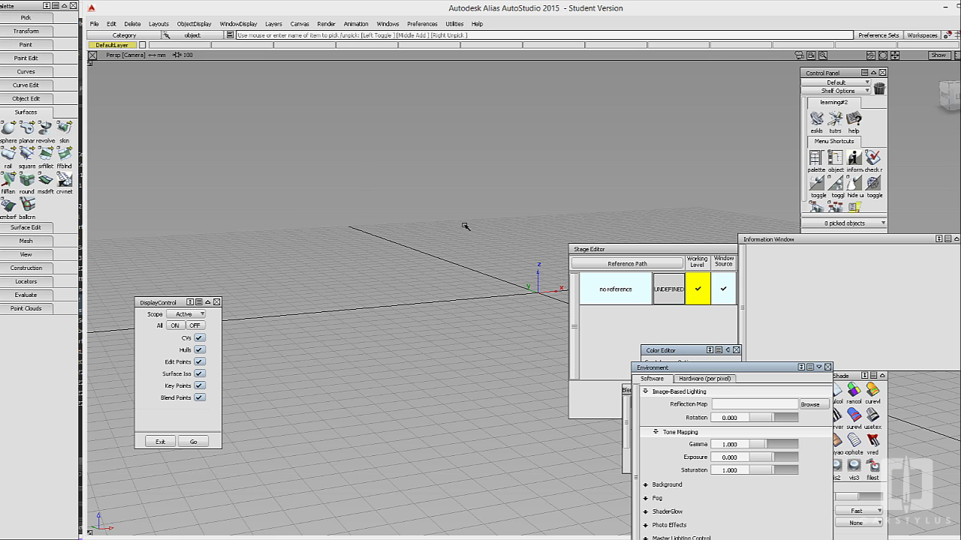
Step: Open silo_wire_from_subd3.wire in Alias, shade it and hide the isoparm patch lines
left_click(93, 24)
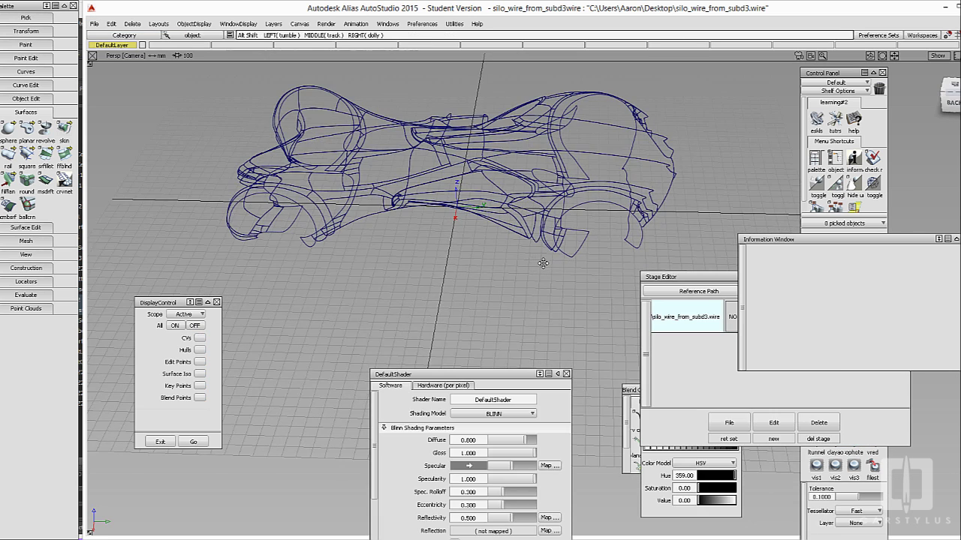
mouse_move(500, 267)
left_mouse_down("ctrl+shift")
mouse_move(530, 261)
mouse_move(534, 317)
left_mouse_up("ctrl+shift")
right_click_drag(534, 316, 547, 301, "alt+shift")
left_click_drag(548, 301, 491, 225, "alt+shift")
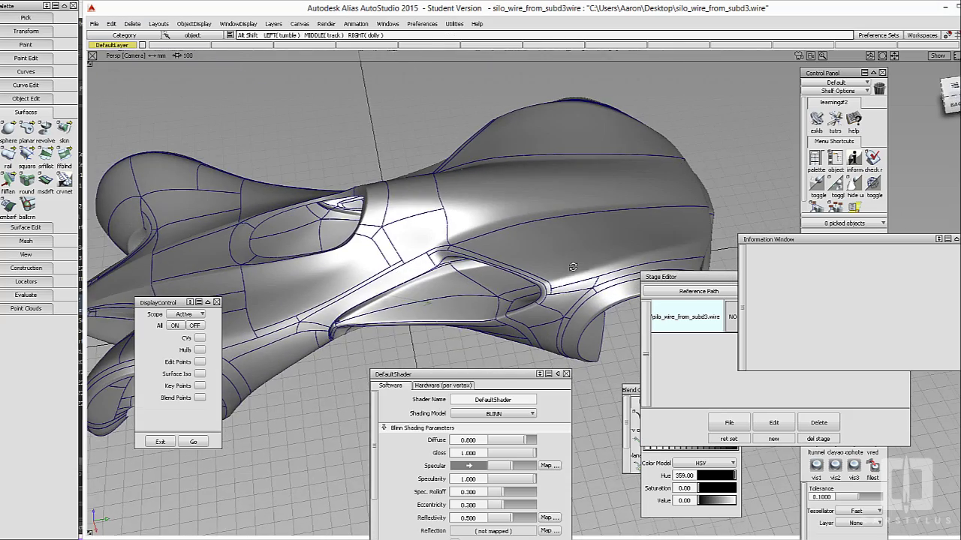
right_click_drag(492, 225, 511, 259, "alt+shift")
left_click_drag(511, 259, 440, 275, "ctrl+shift")
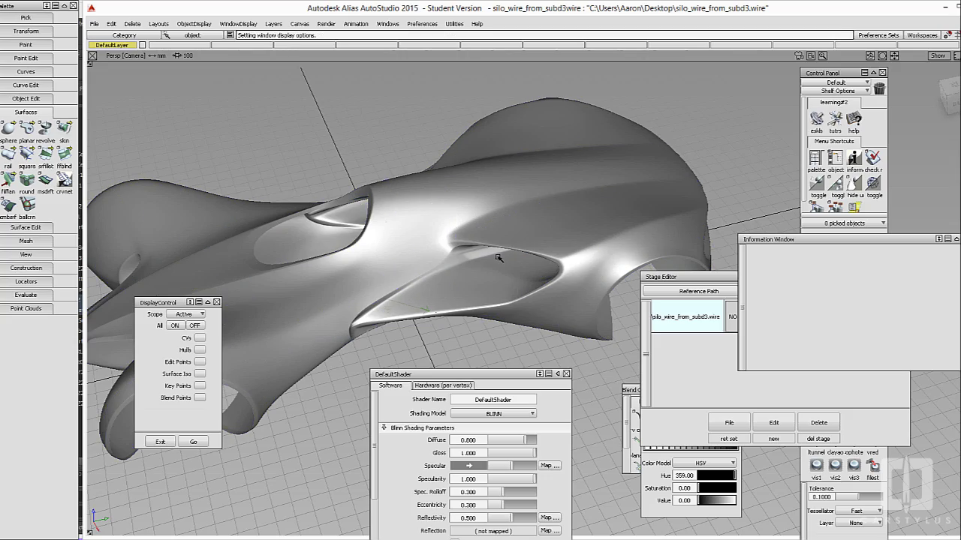
left_click_drag(546, 322, 490, 259, "alt+shift")
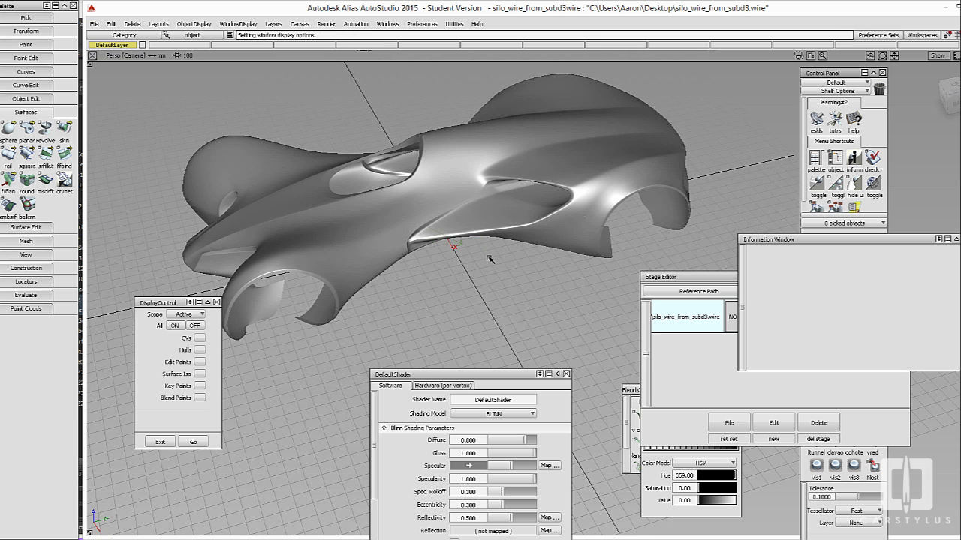